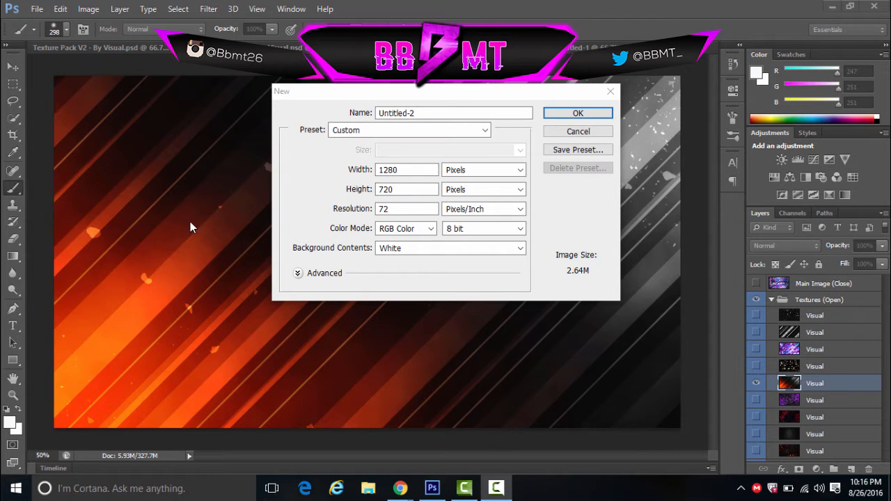
Step: Create a 1280 × 720 pixel, 72 ppi RGB document with white contents and convert its Background into a regular layer
click(600, 116)
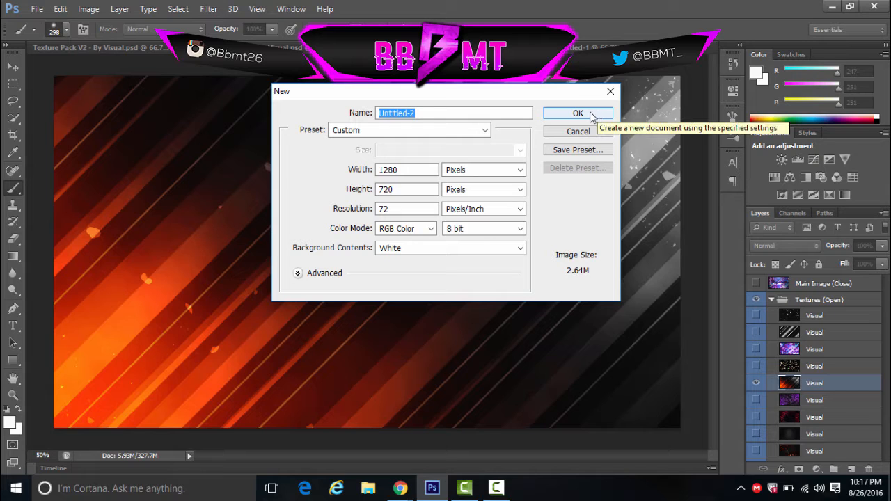
click(597, 114)
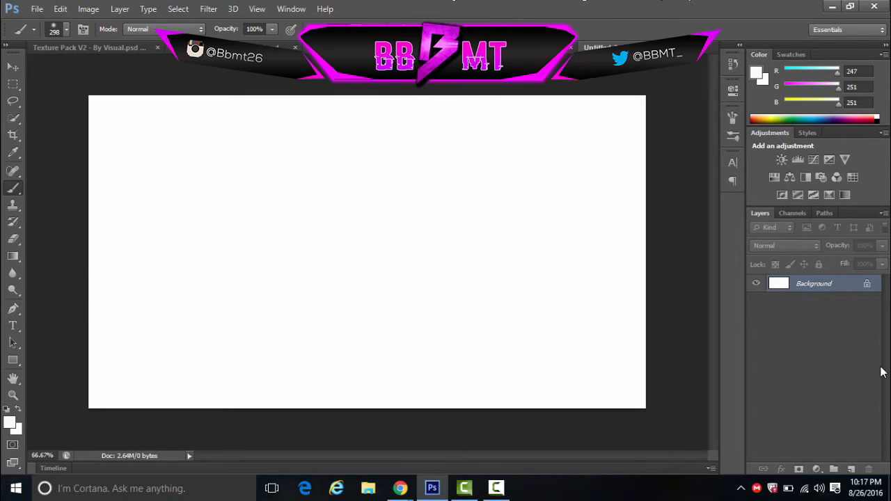
double_click(866, 287)
click(543, 155)
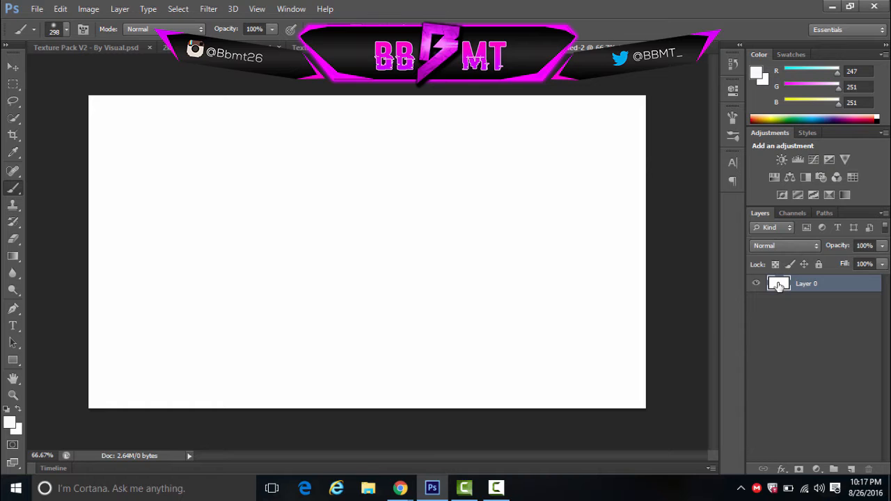
Step: Apply a near-black #050505 Color Overlay to Layer 0 and rasterize its layer style
double_click(779, 285)
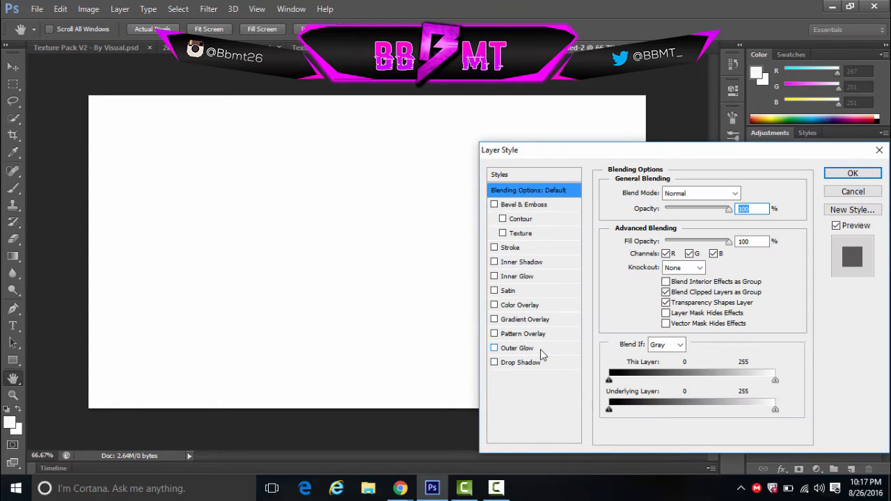
click(512, 306)
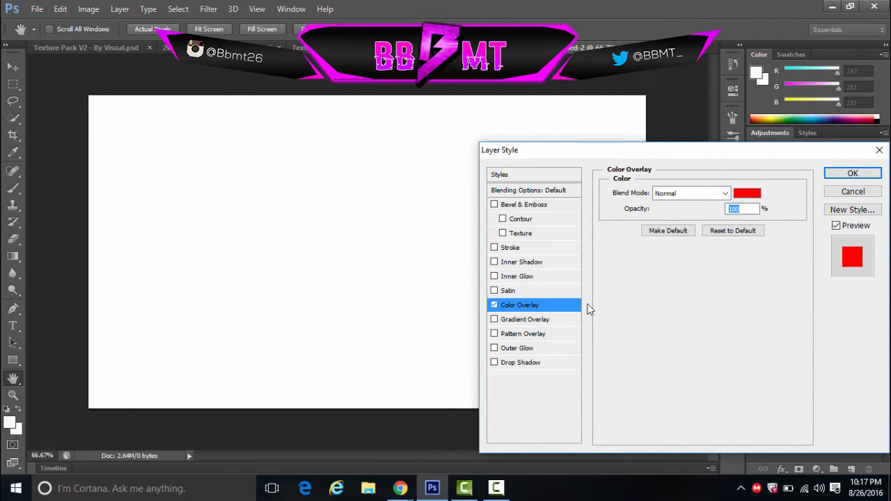
click(750, 198)
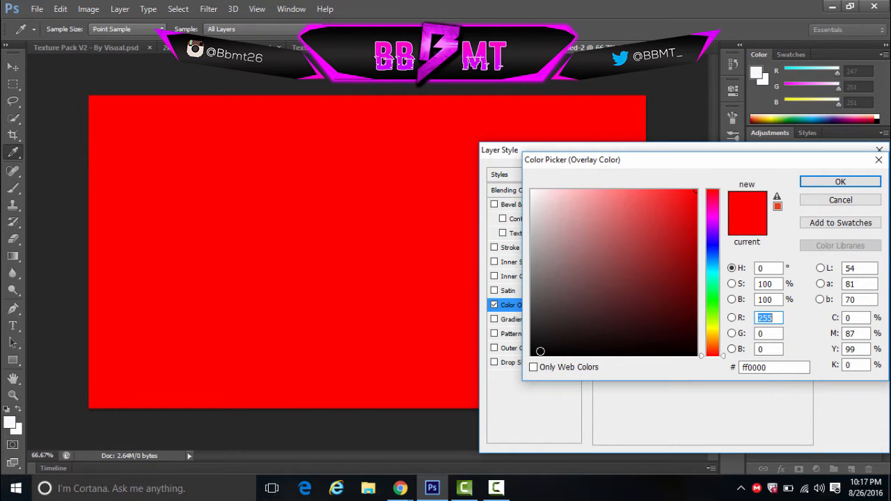
click(536, 353)
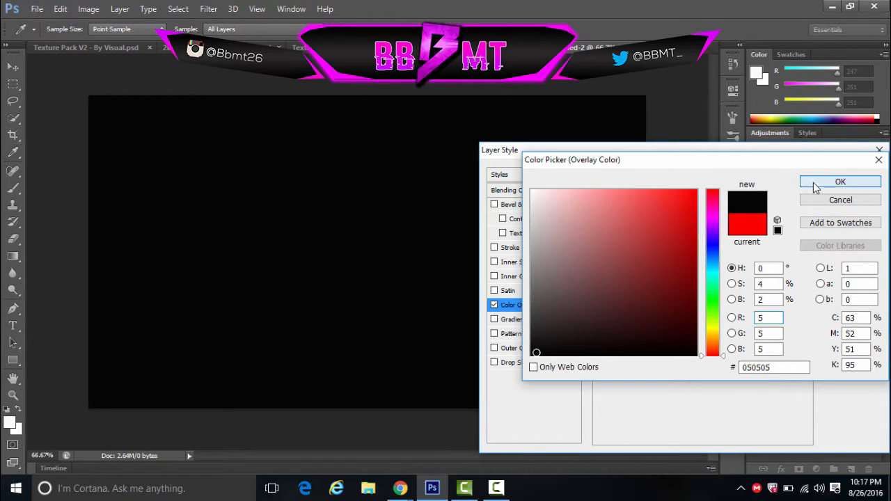
click(840, 181)
click(850, 173)
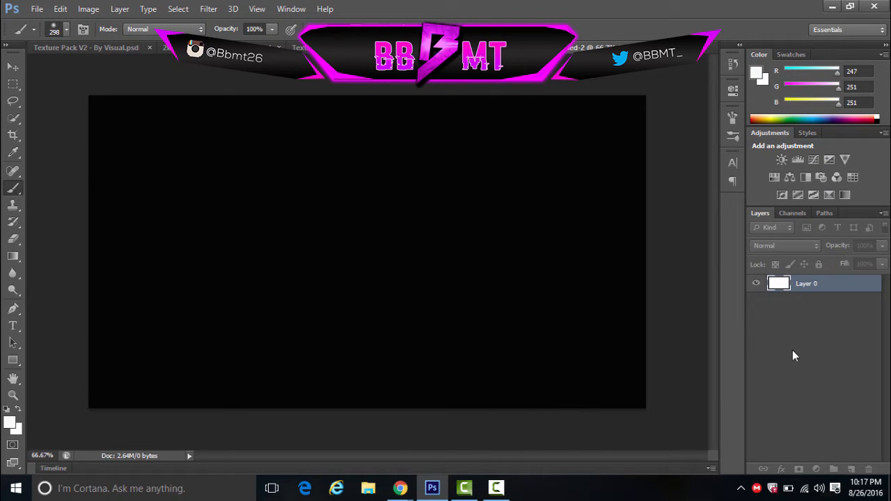
right_click(816, 285)
click(576, 165)
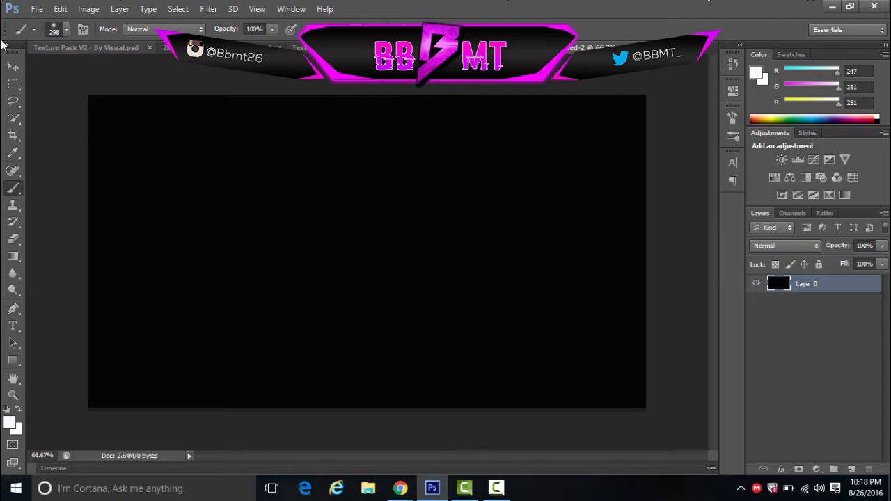
Step: Show the blue geometric particle texture in Texture Pack V2 - By Visual.psd and copy its layer into the Untitled-2 document
click(60, 47)
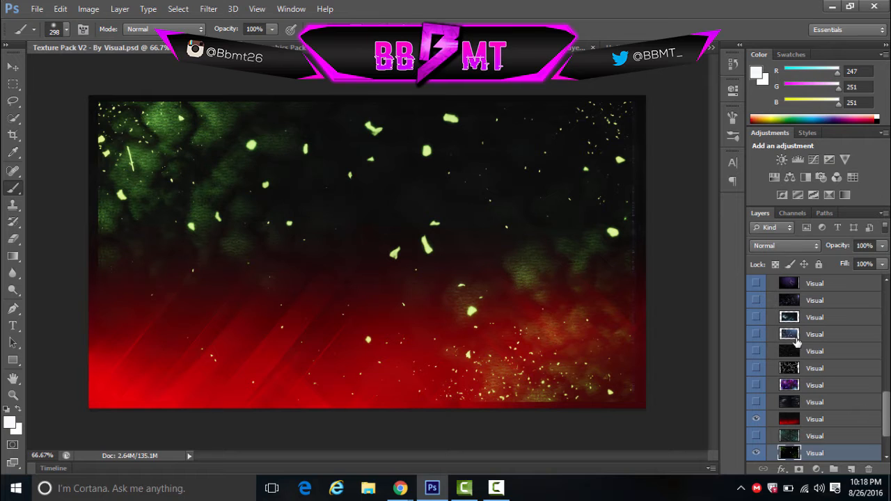
click(756, 334)
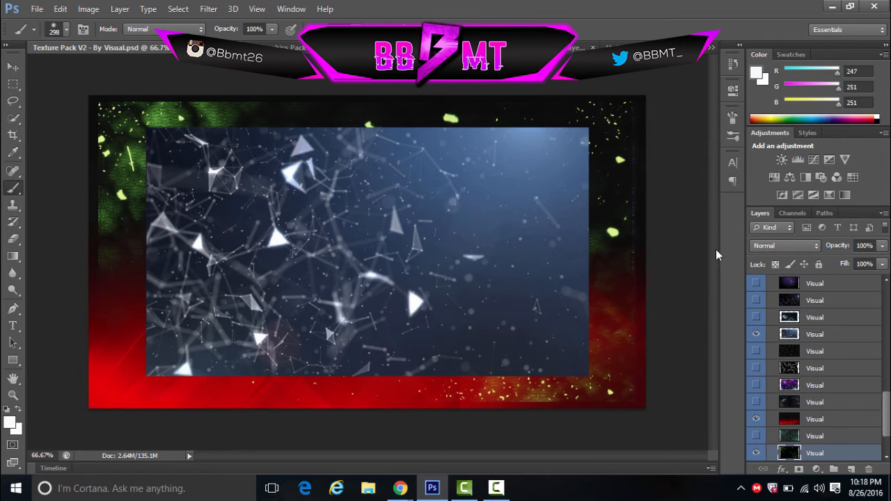
click(816, 336)
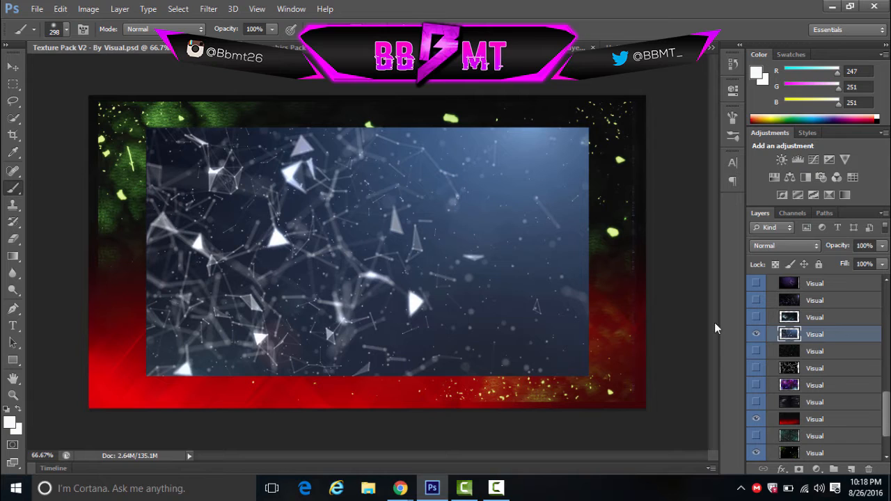
click(13, 67)
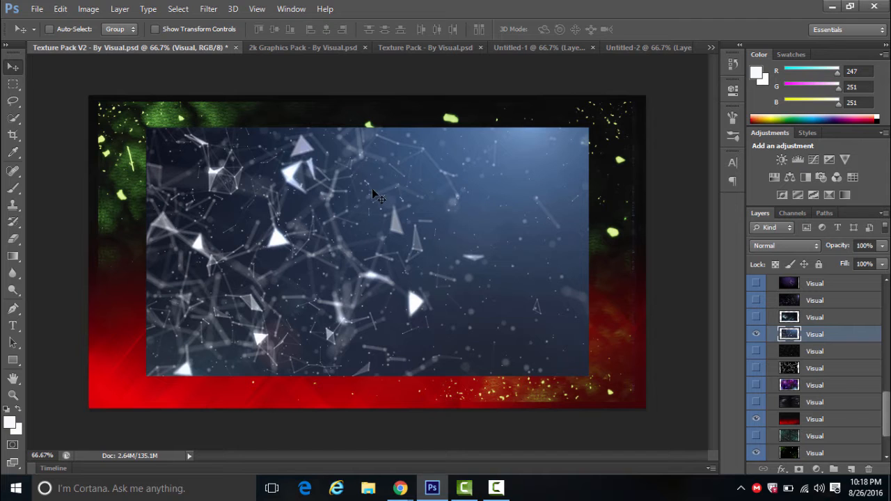
drag(372, 189, 359, 203)
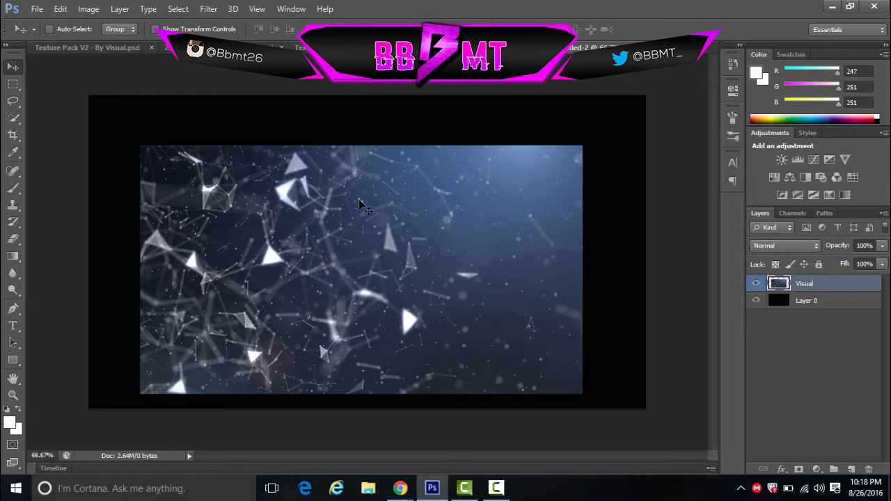
Step: Scale the particle texture layer to about 131% with Free Transform so that it covers the whole canvas
key(ctrl+t)
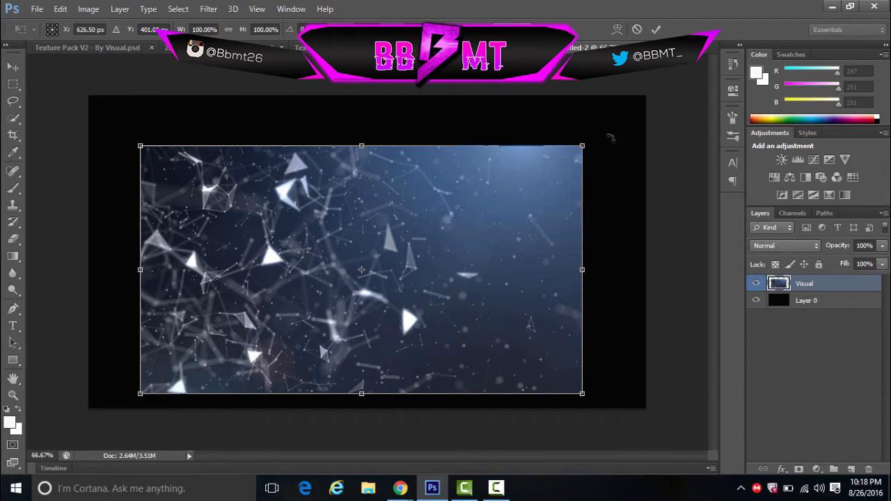
drag(582, 146, 633, 117)
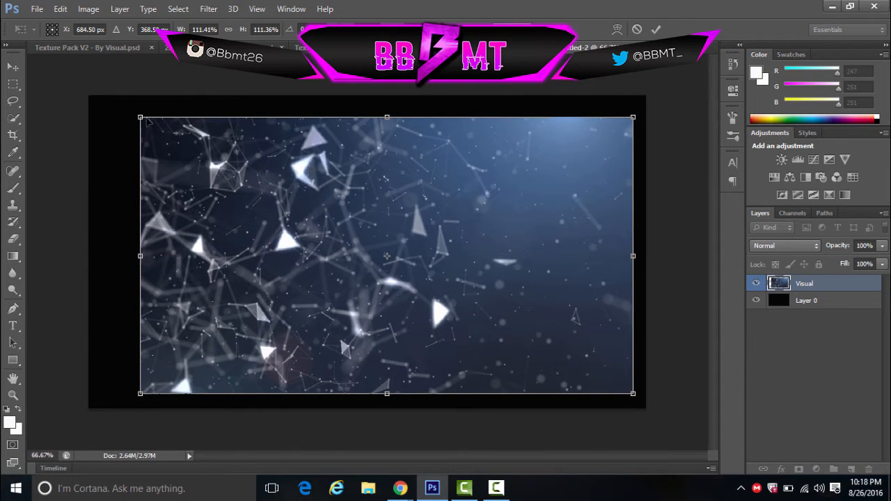
drag(148, 121, 84, 104)
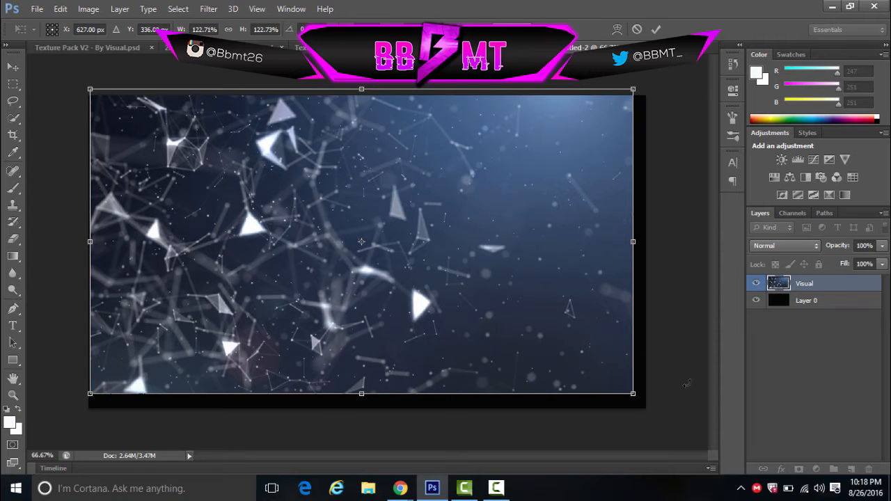
drag(634, 394, 657, 420)
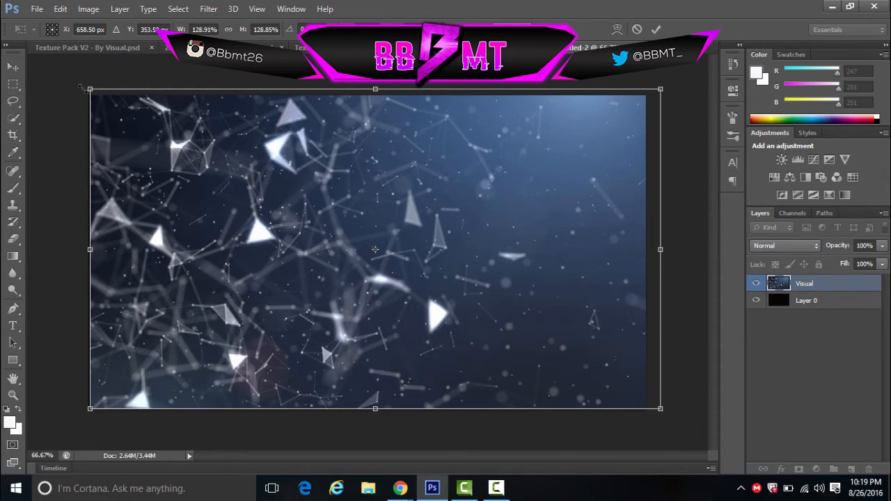
drag(82, 87, 75, 82)
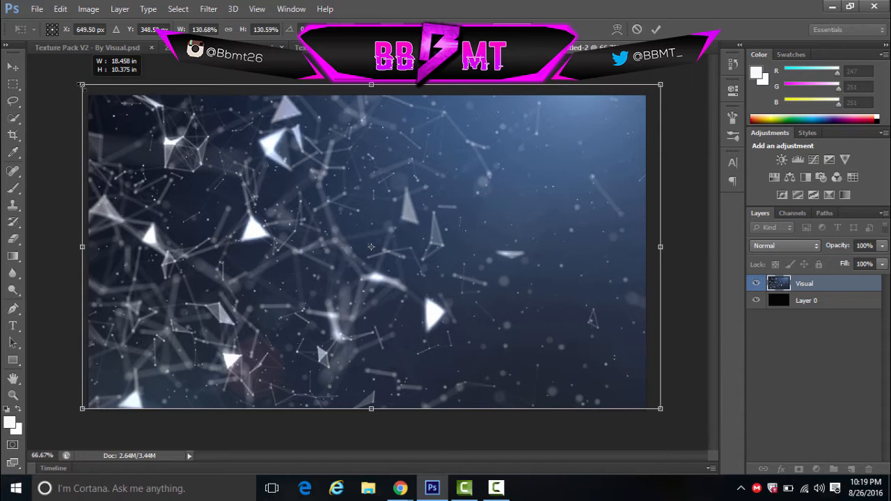
click(656, 30)
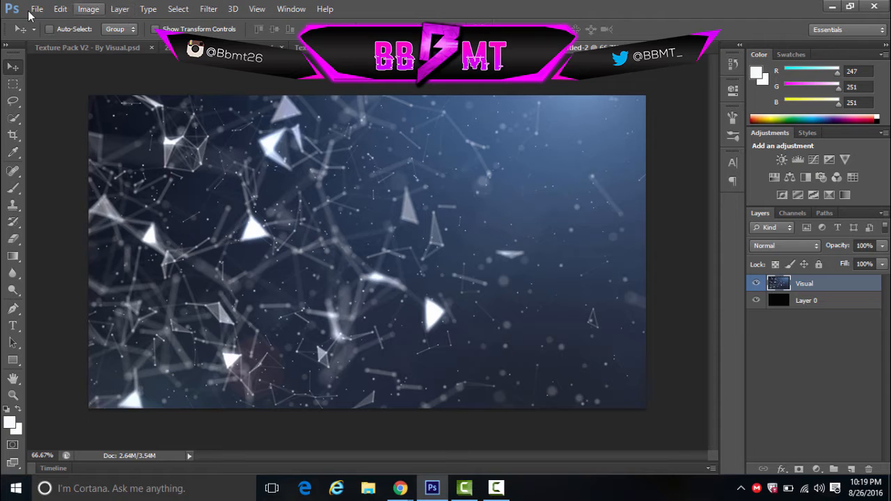
Step: Convert the particle texture layer to grayscale with a Black & White adjustment using the default values
click(88, 9)
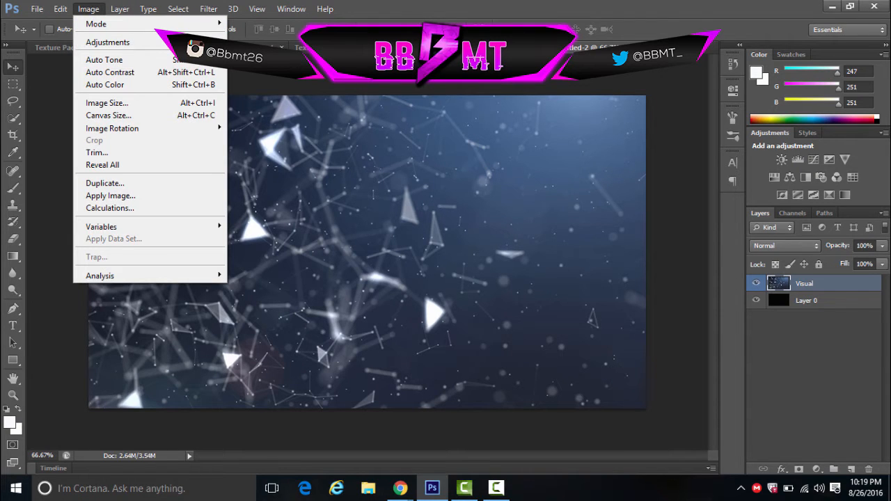
mouse_move(139, 41)
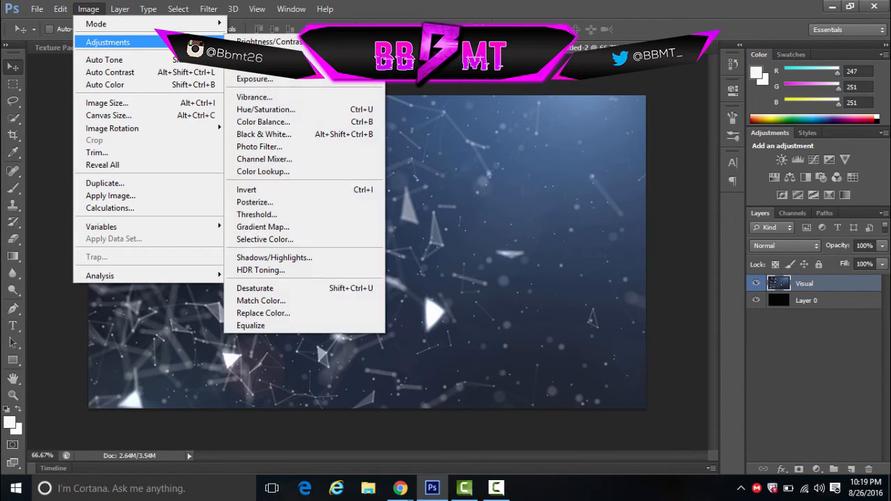
click(282, 134)
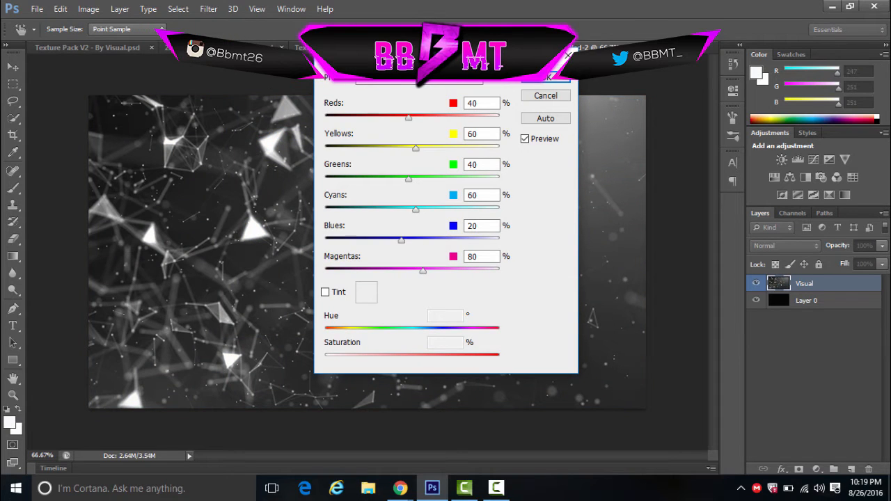
click(542, 81)
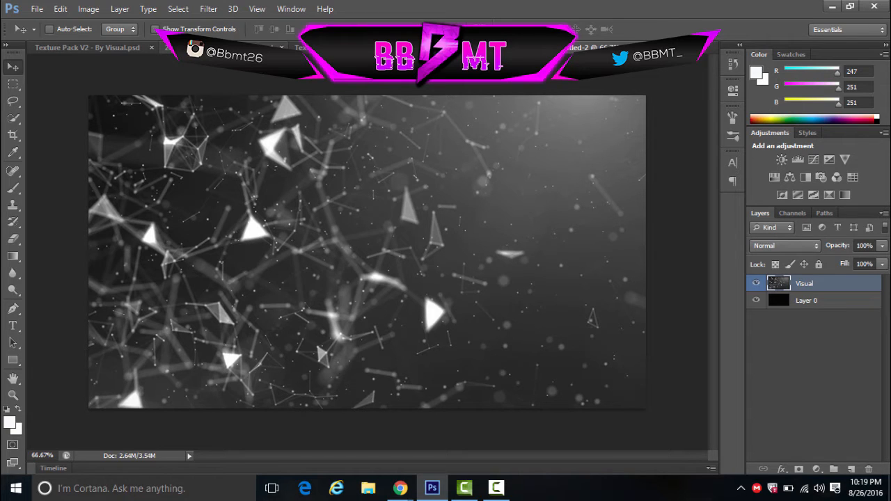
Step: Show the dark red gradient layer in 2k Graphics Pack - By Visual.psd and copy it into the Untitled-2 document
click(230, 47)
scroll(835, 337, down, 5)
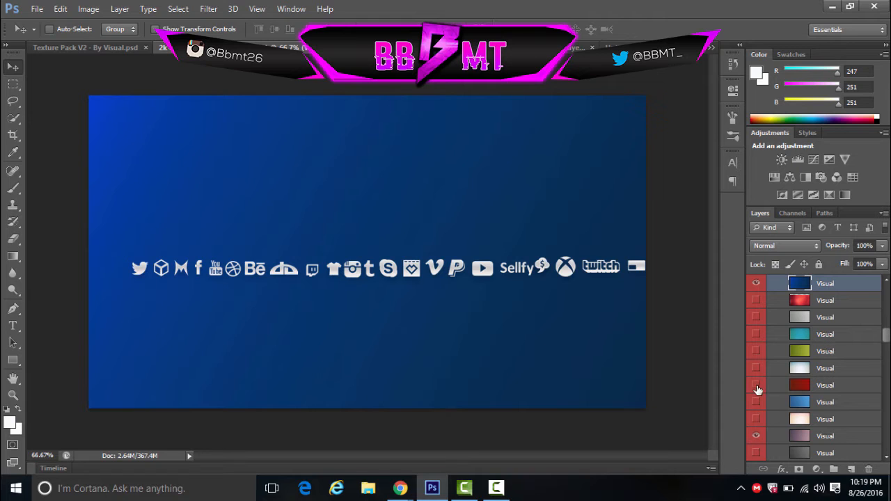
click(756, 385)
click(773, 386)
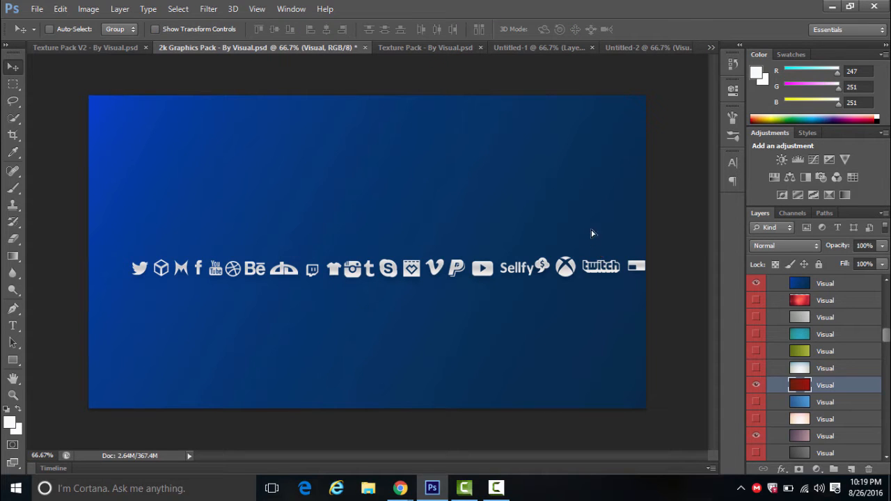
drag(591, 210, 537, 231)
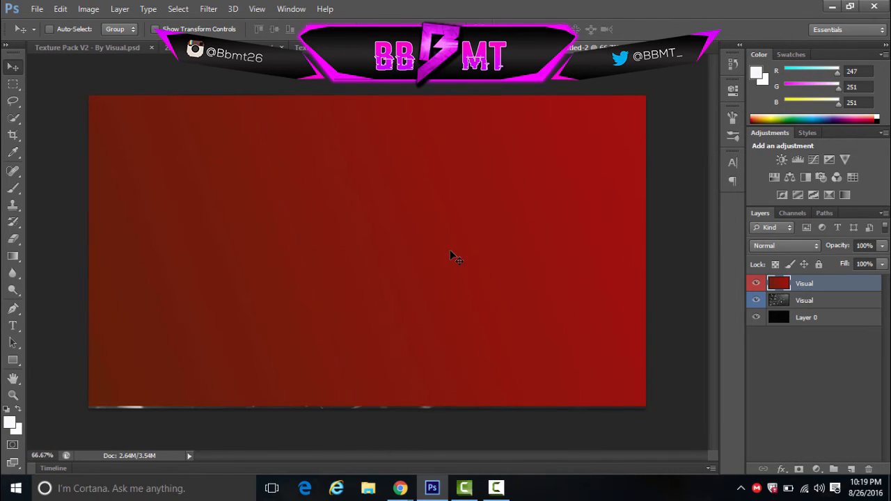
Step: Align the red gradient layer to cover the full canvas and set its blend mode to Overlay
drag(452, 262, 455, 258)
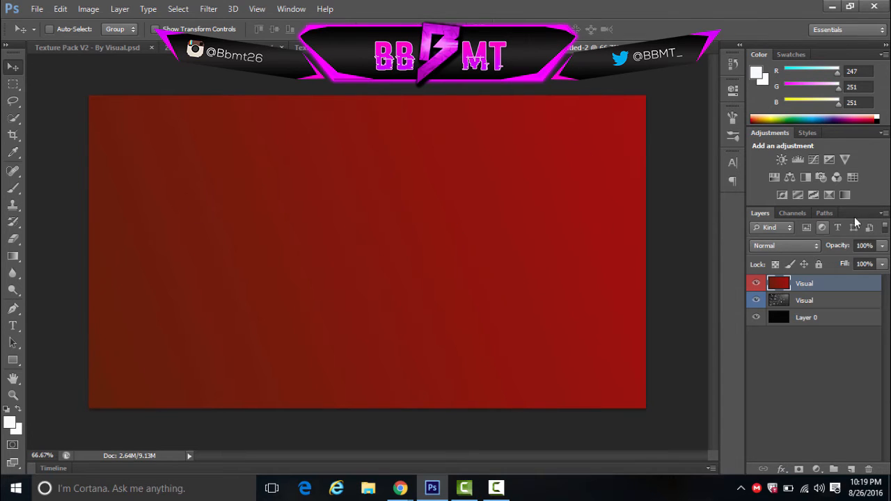
click(808, 244)
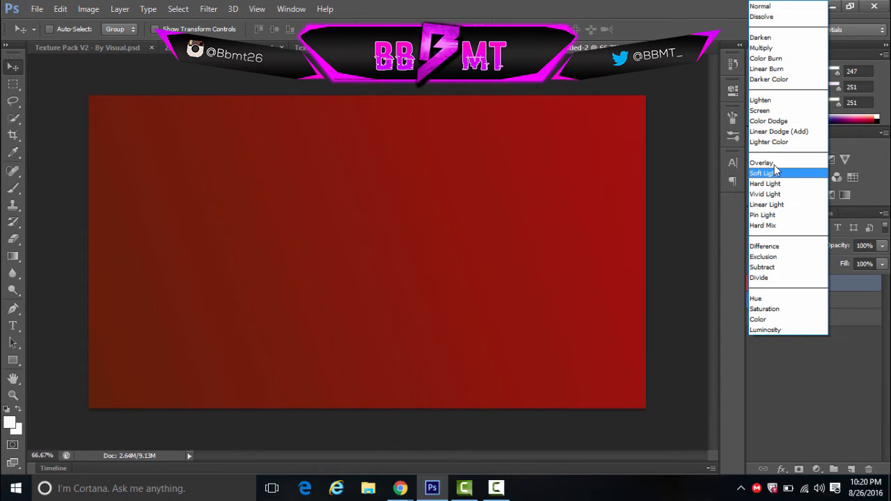
click(774, 164)
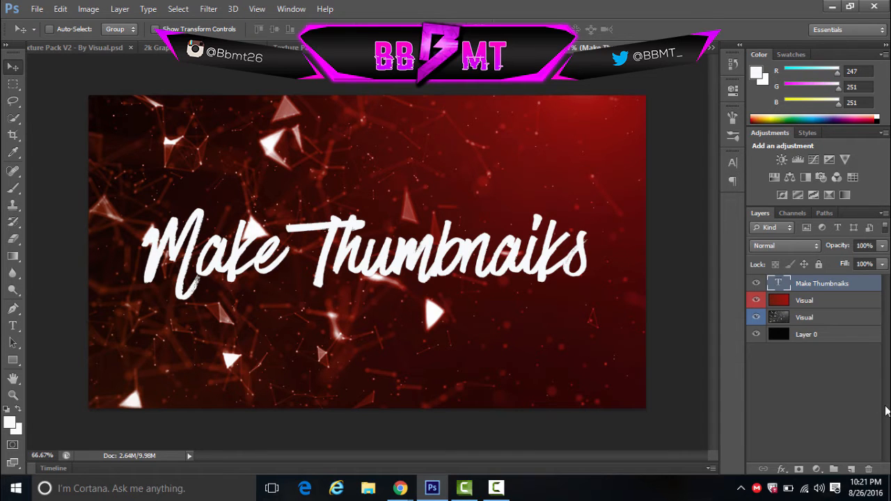
Step: Add a drop shadow with default settings and a black-to-white gradient overlay at 35% opacity to the title text layer
right_click(823, 286)
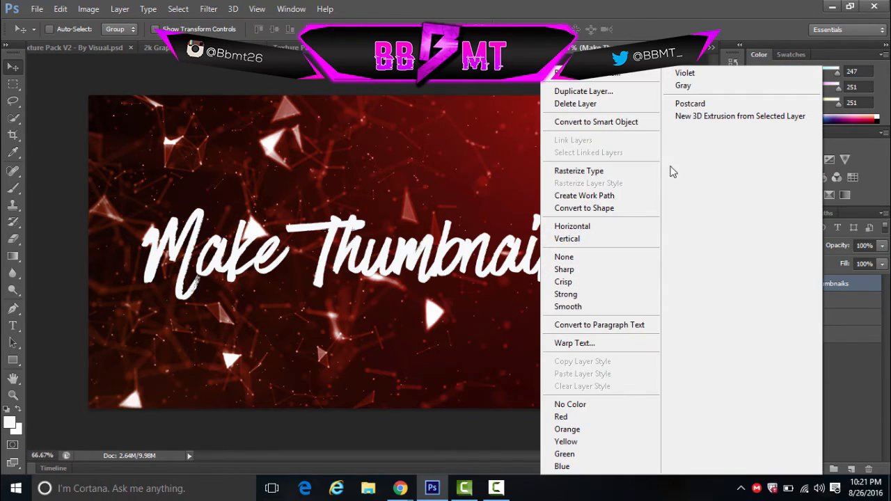
click(596, 77)
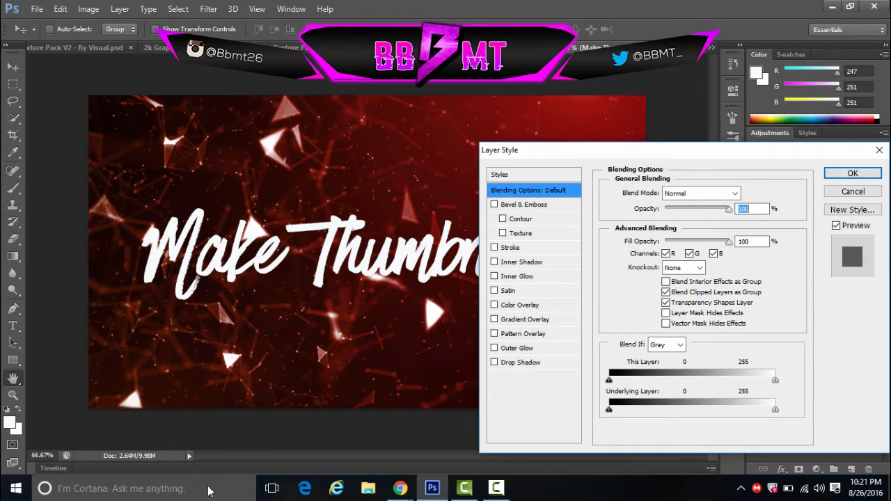
click(494, 363)
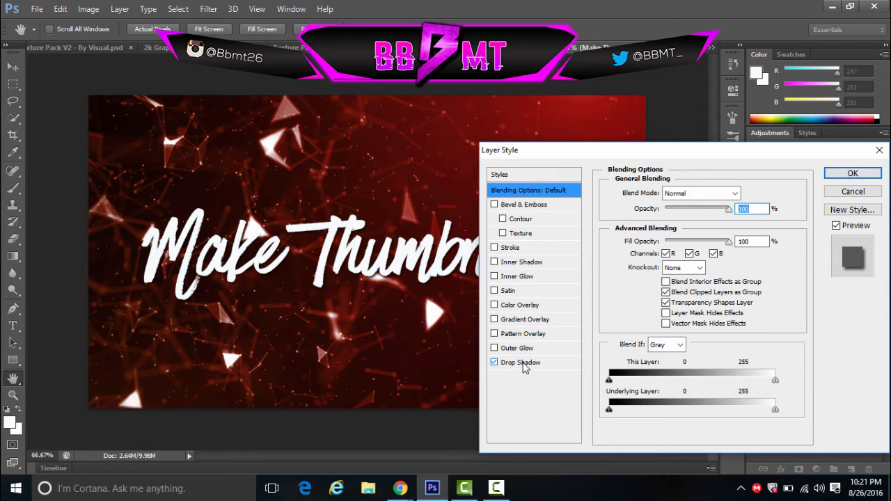
click(526, 368)
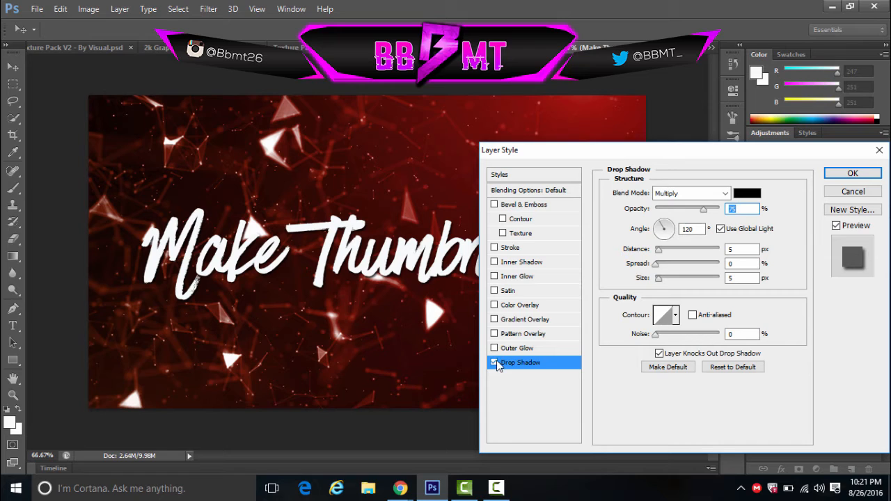
click(495, 319)
click(519, 322)
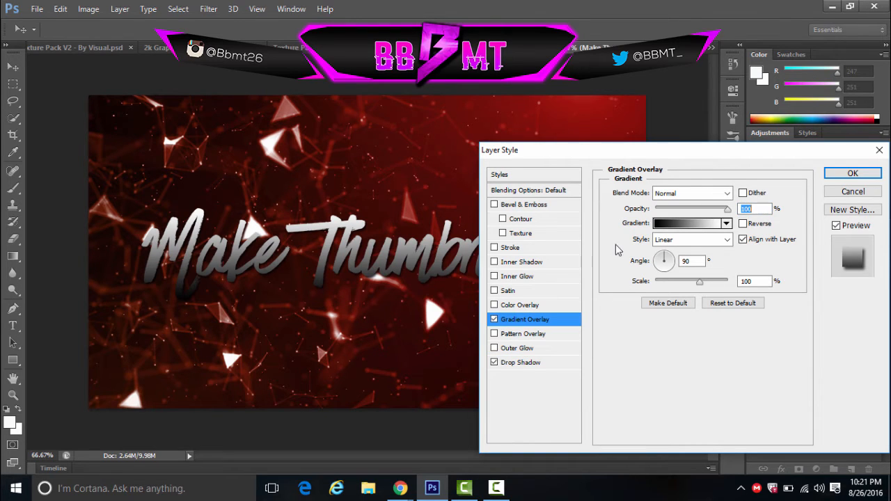
mouse_move(666, 212)
mouse_down()
mouse_move(706, 212)
mouse_move(682, 212)
mouse_up()
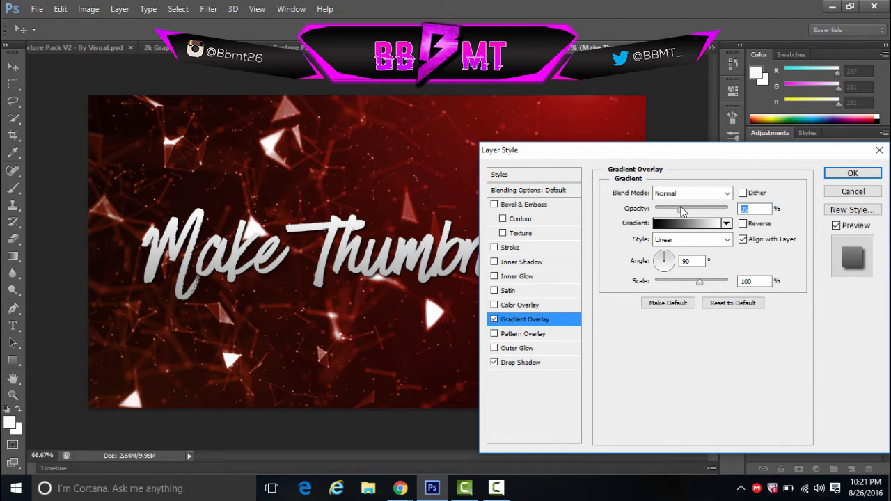
Step: Add an inner glow in near-white (fefefb) to the title text and apply the layer style
click(495, 277)
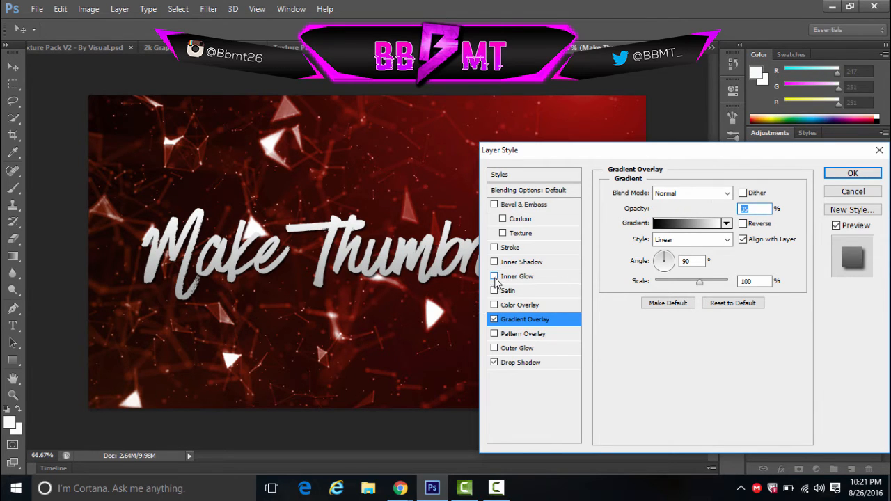
click(519, 277)
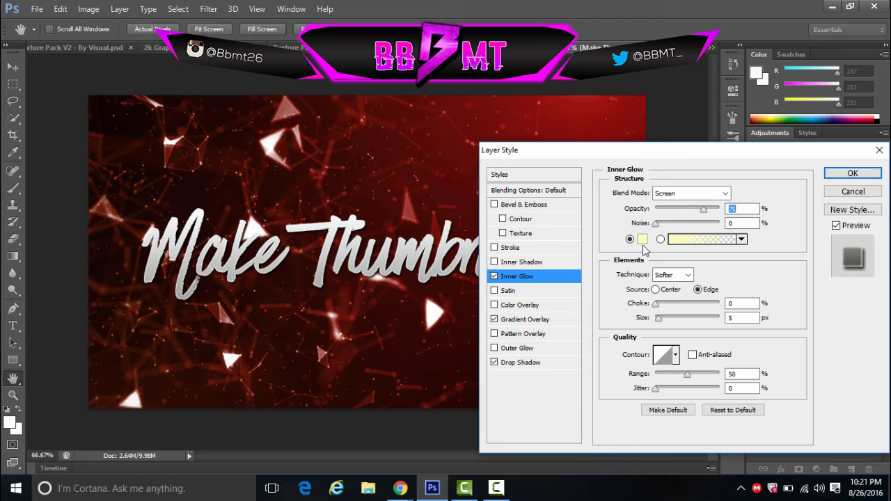
click(642, 240)
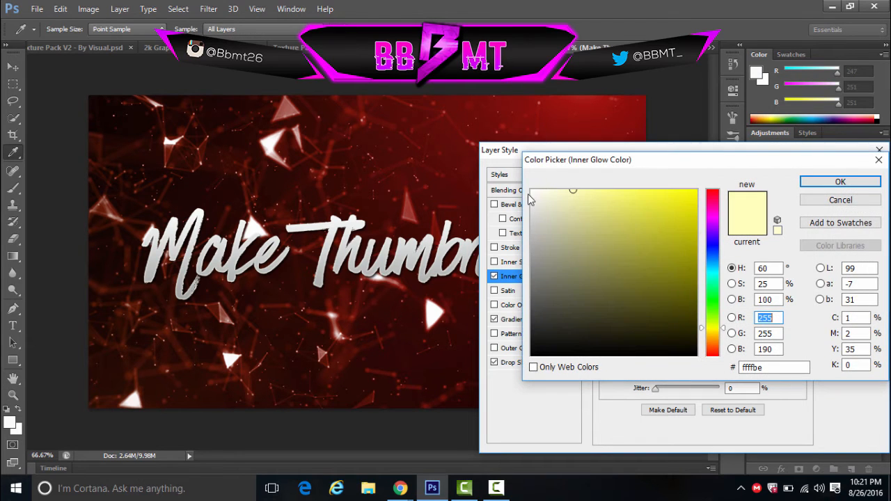
click(534, 190)
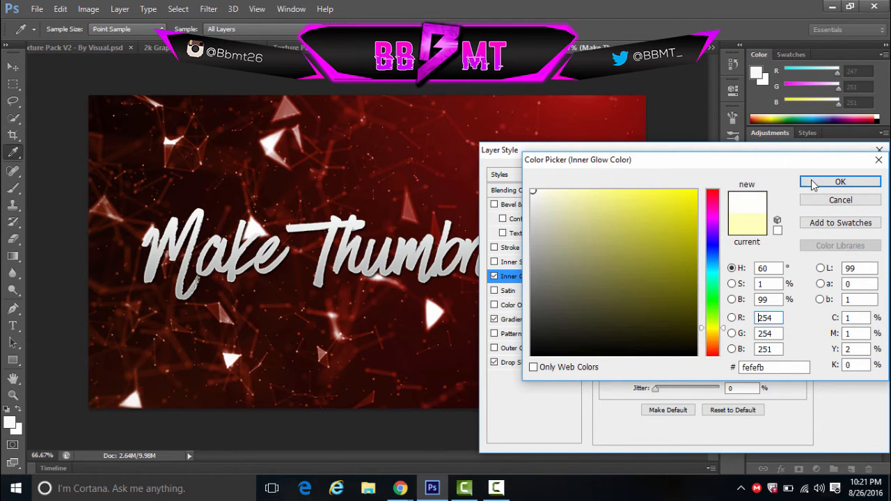
click(834, 180)
click(835, 175)
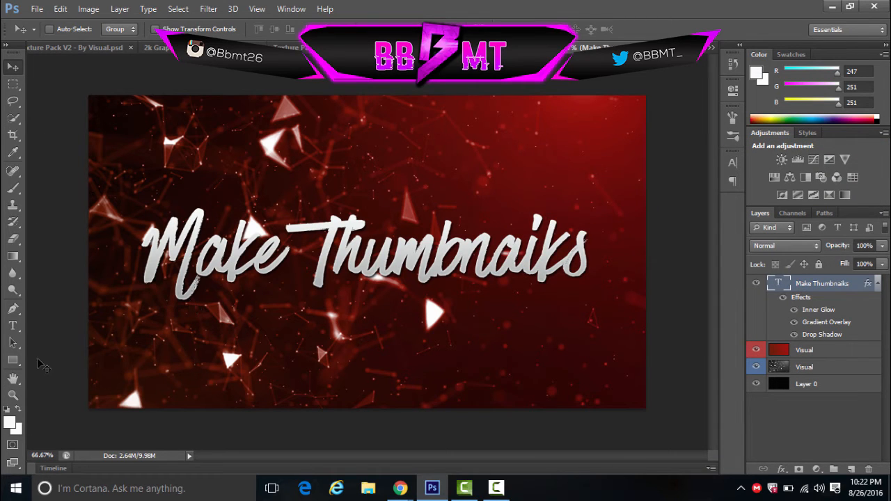
Step: Recolor only the word "Make" in the title to pure red (ff0000) and commit the text edit
click(12, 325)
click(281, 244)
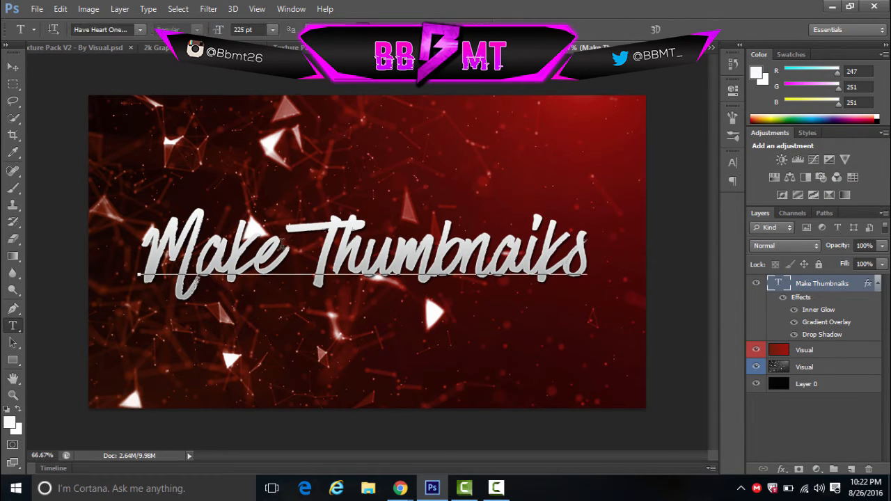
drag(281, 244, 147, 247)
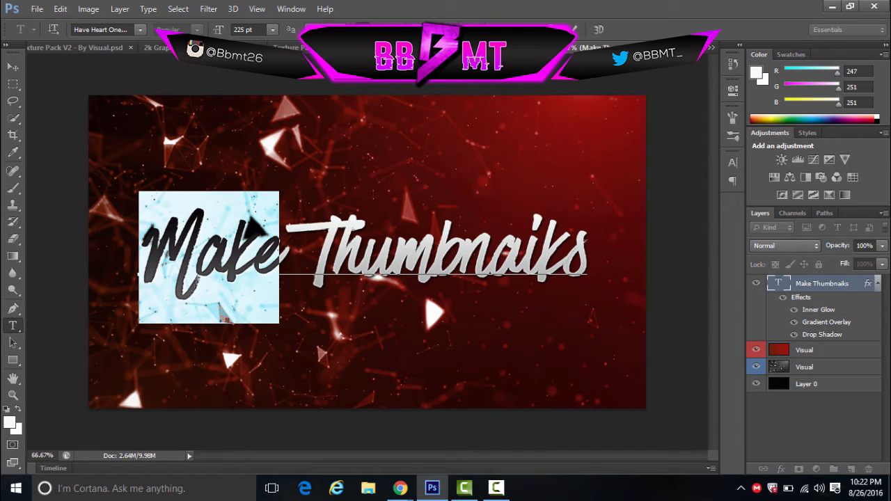
click(419, 30)
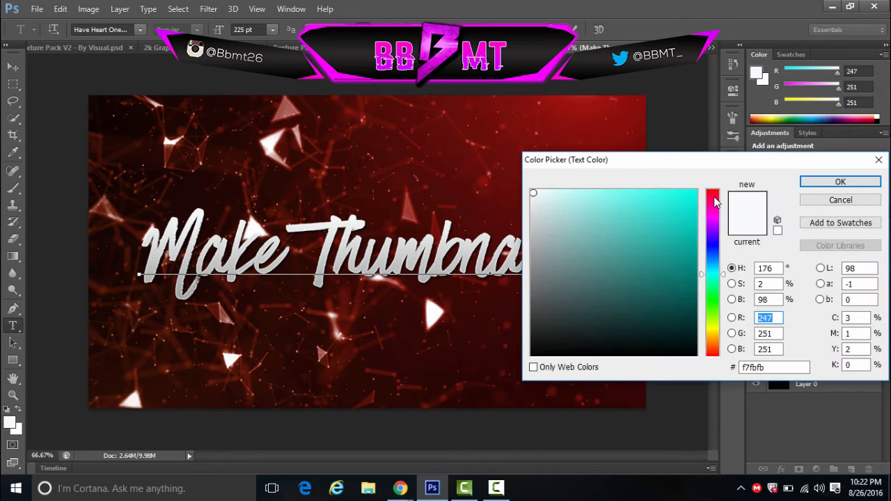
drag(716, 199, 710, 194)
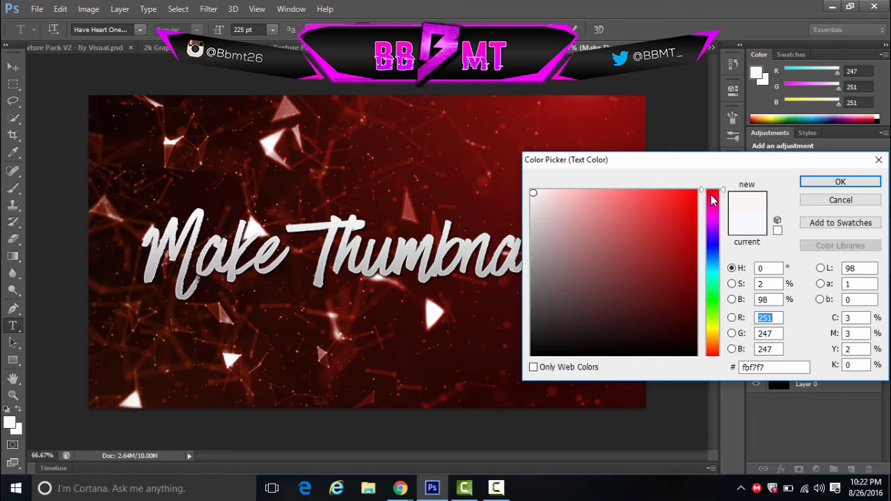
click(691, 195)
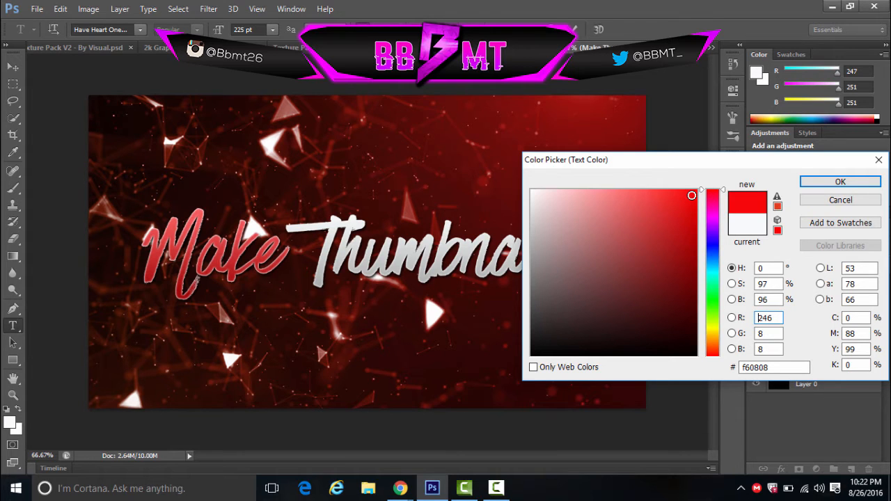
drag(691, 195, 699, 188)
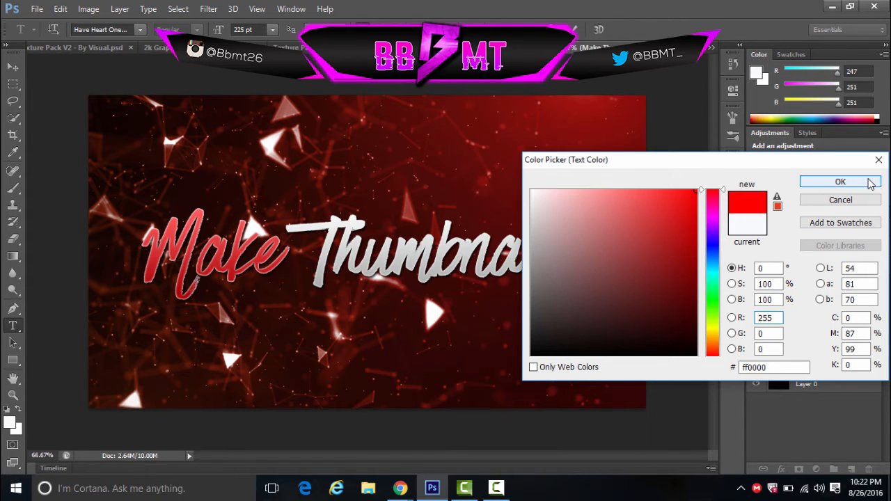
click(840, 182)
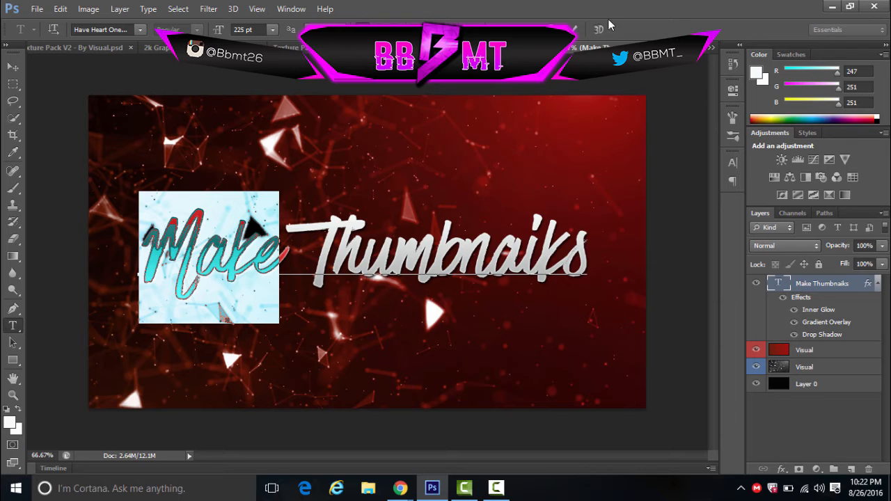
click(582, 32)
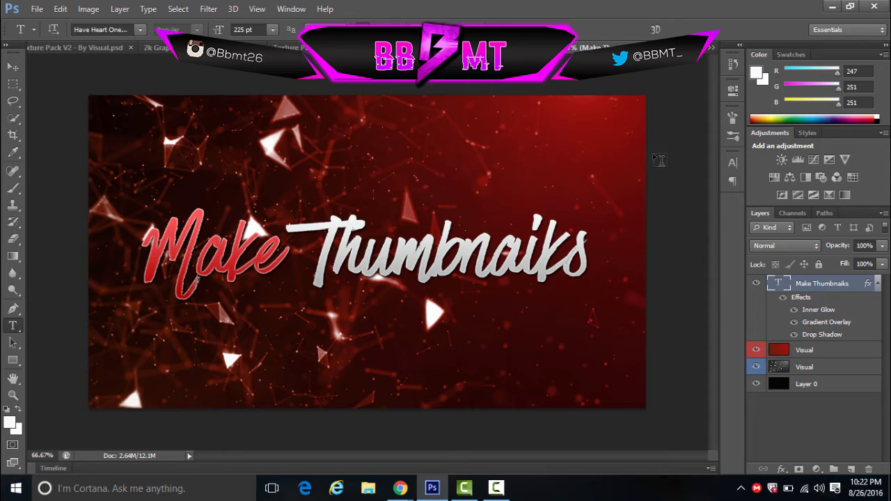
Step: Raise the saturation of the red gradient layer to +65 with a Hue/Saturation adjustment
click(804, 354)
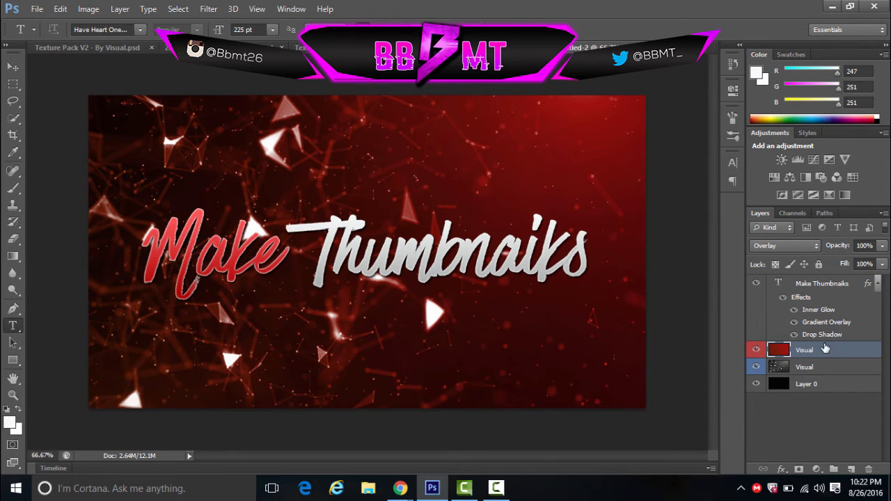
click(88, 8)
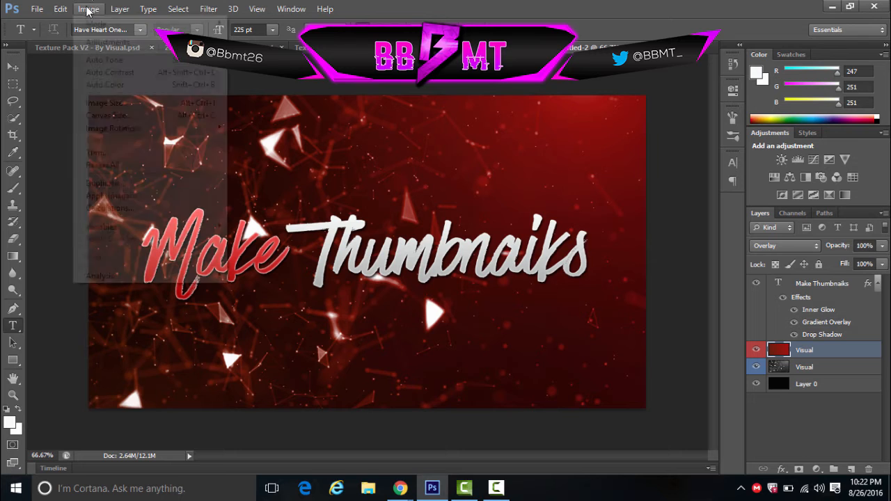
mouse_move(158, 43)
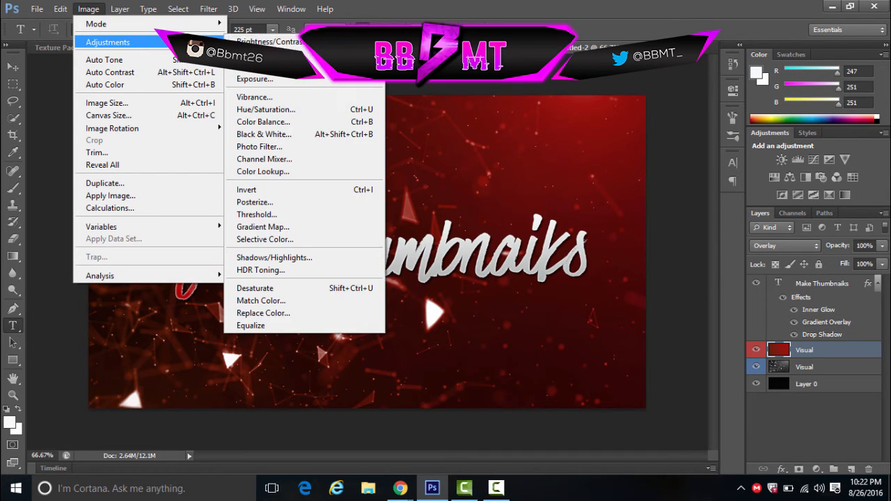
click(302, 111)
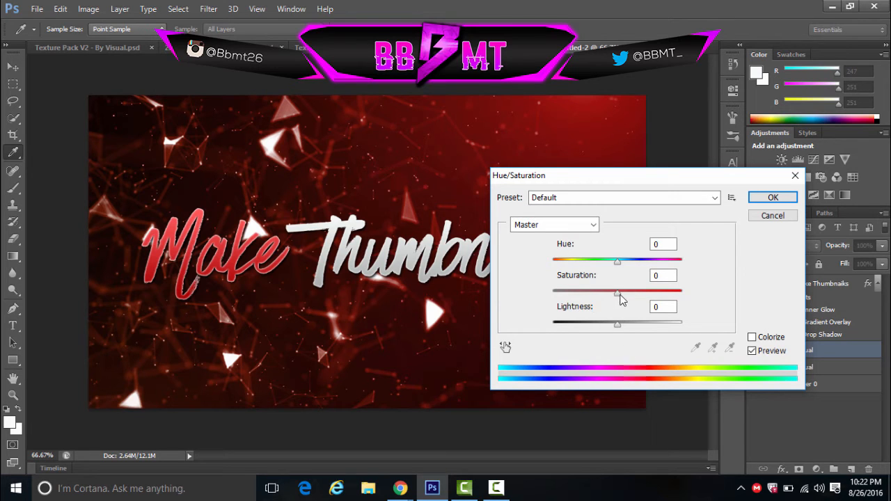
drag(618, 297, 665, 291)
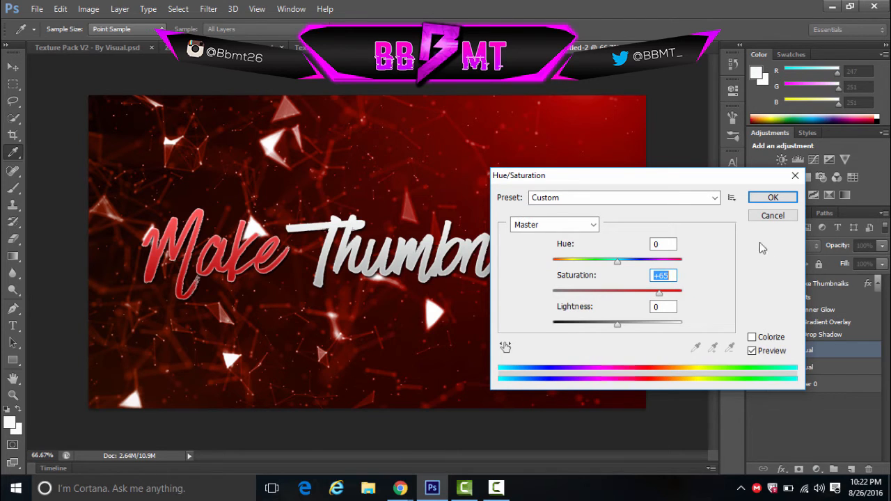
click(774, 198)
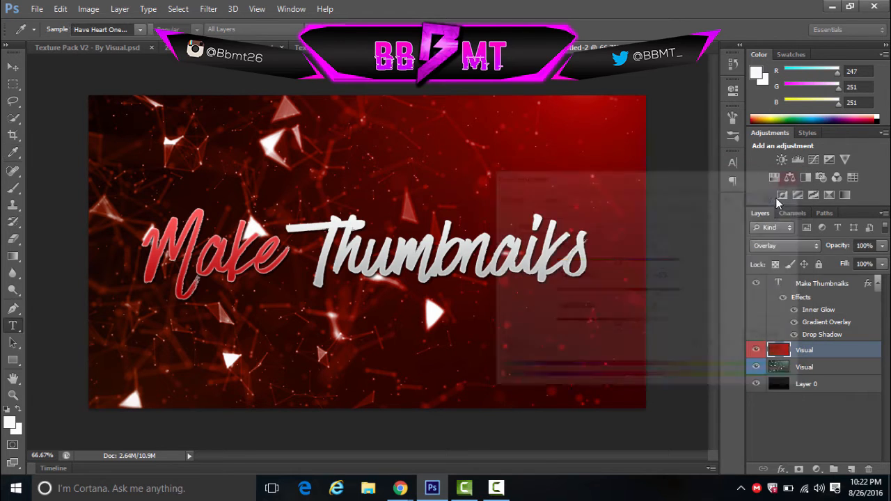
Step: Change the color of the word "Make" in the title to a slightly darker red (e30904) and commit the edit
click(806, 288)
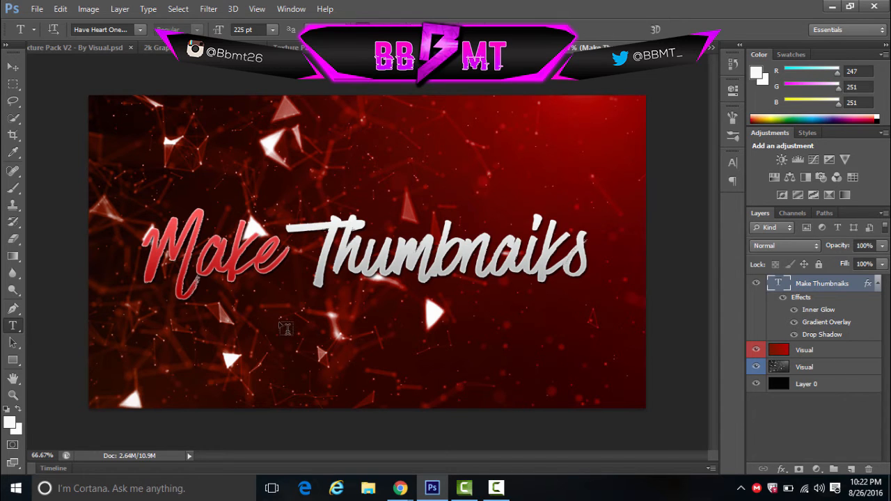
drag(283, 243, 160, 242)
click(444, 29)
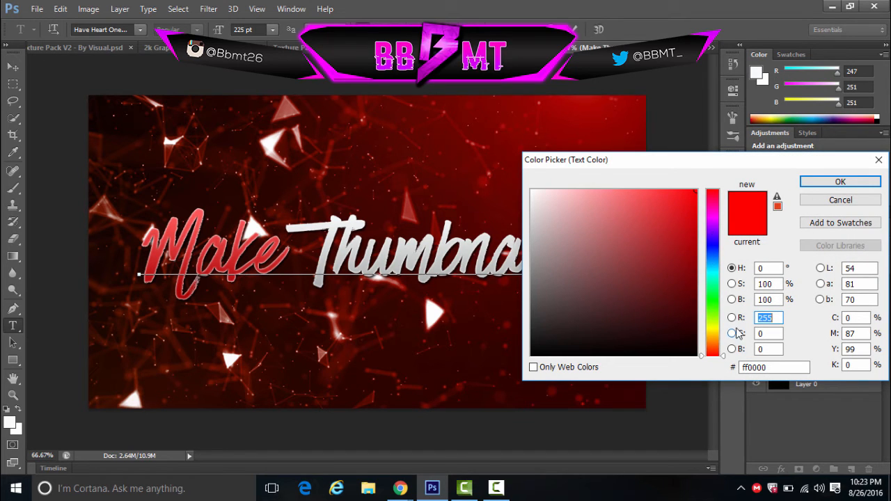
click(689, 292)
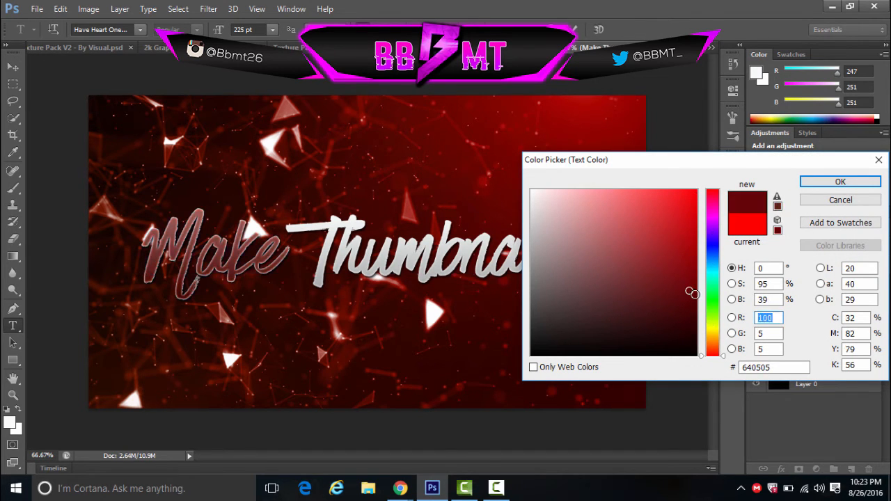
mouse_move(690, 292)
mouse_down()
mouse_move(701, 297)
mouse_move(699, 277)
mouse_up()
click(701, 280)
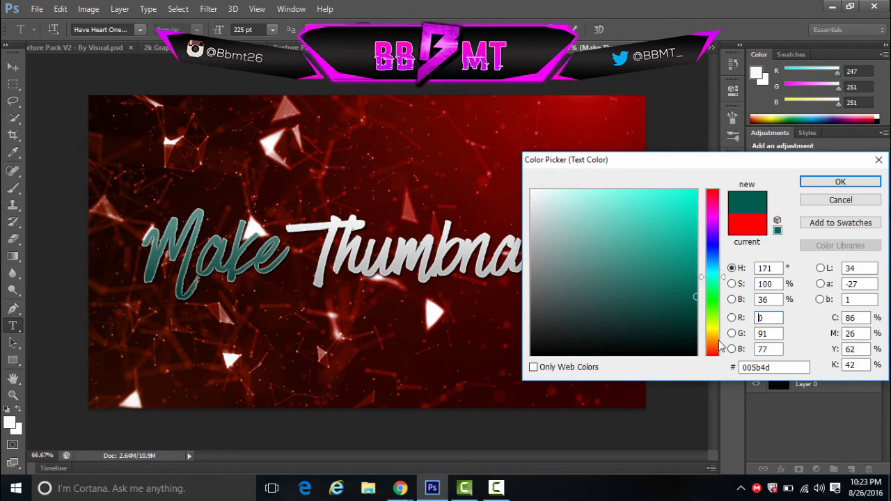
click(718, 360)
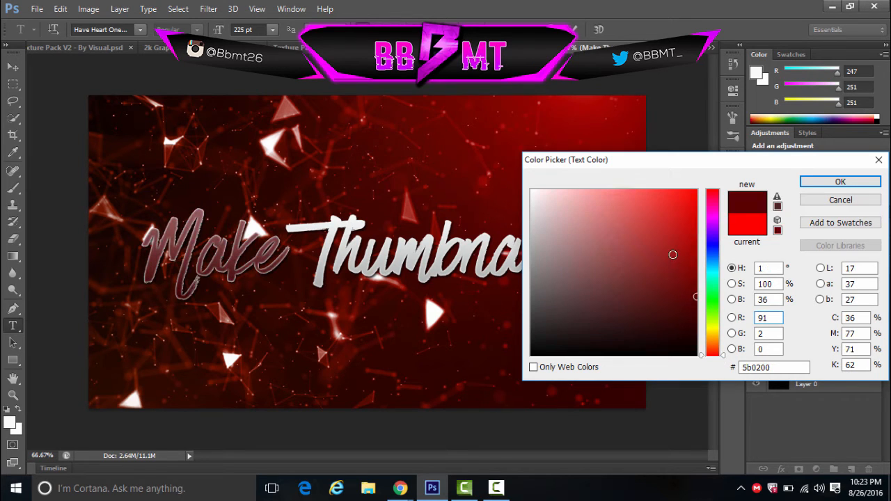
click(694, 207)
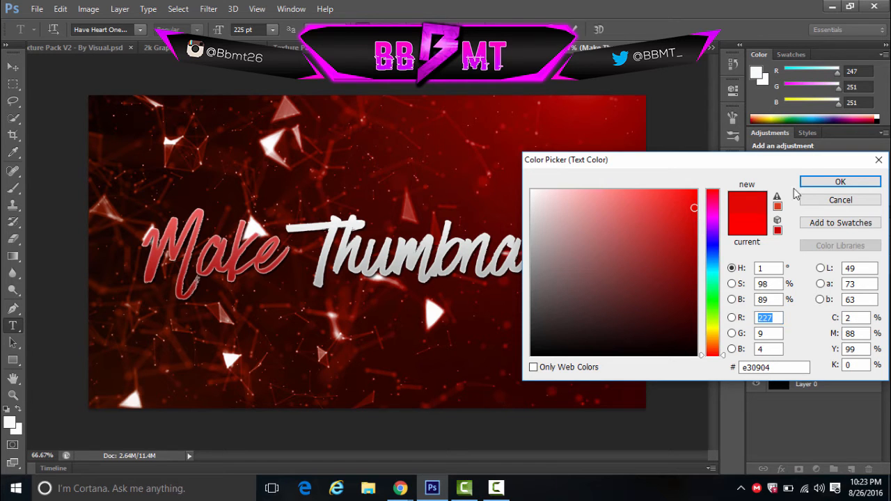
click(816, 180)
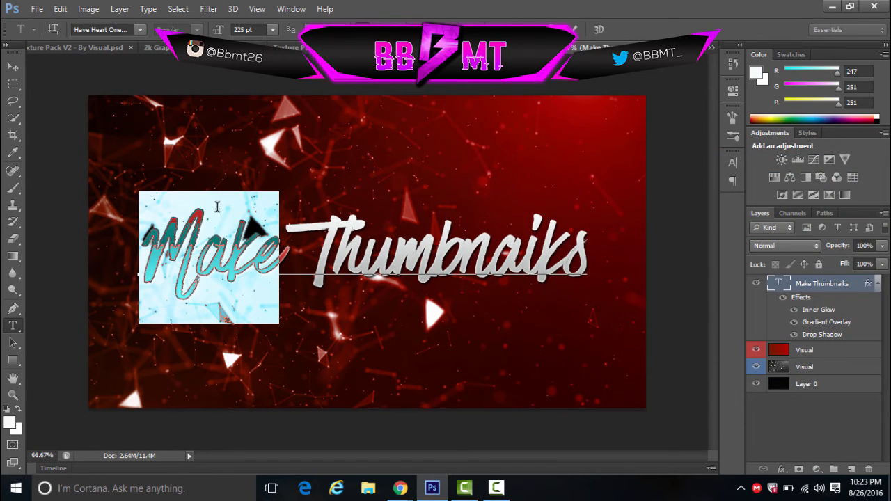
click(573, 30)
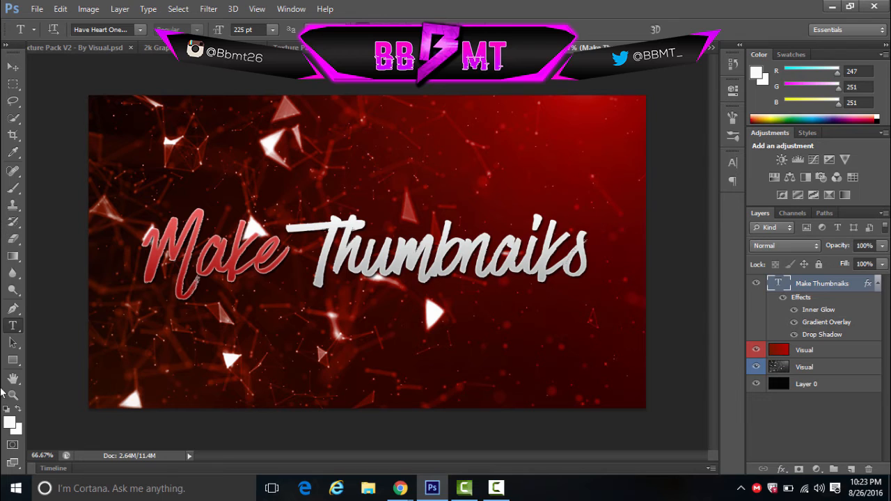
Step: On a new top layer, brush soft red (d62222) glows into the lower-left and upper-right corners, strengthening the upper-right one with brighter red (f60505)
click(851, 470)
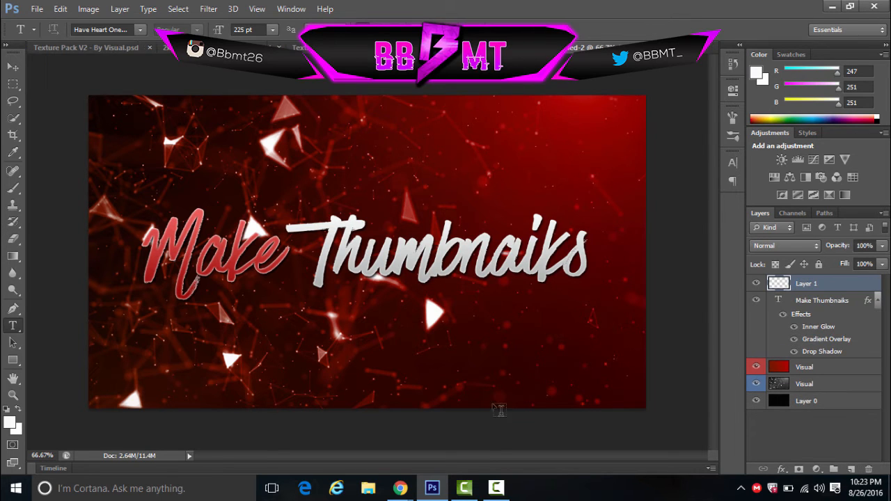
click(12, 189)
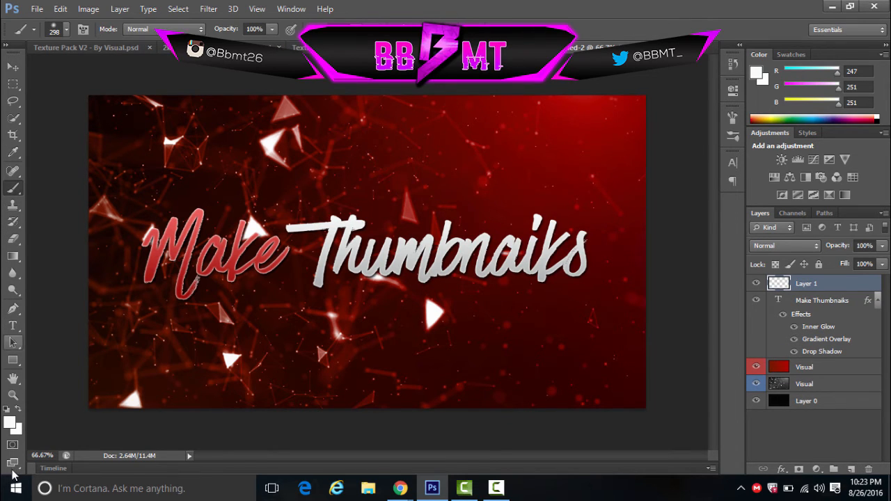
click(9, 422)
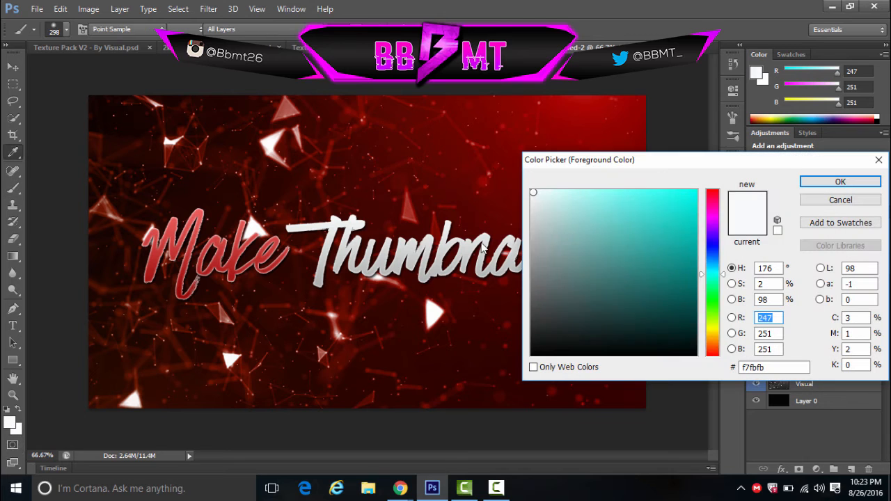
click(712, 191)
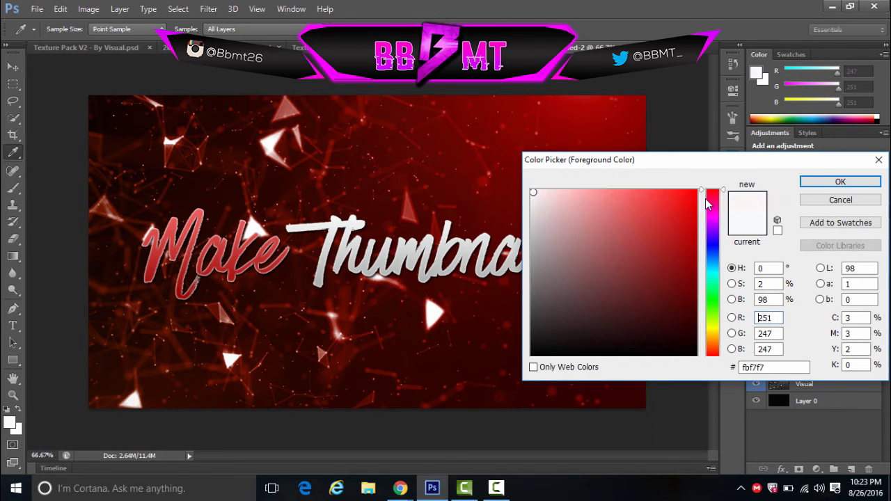
click(669, 216)
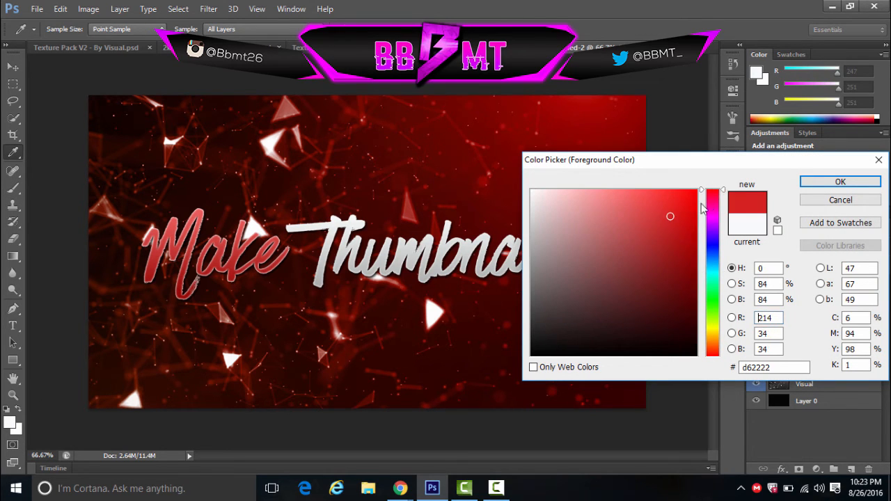
click(840, 181)
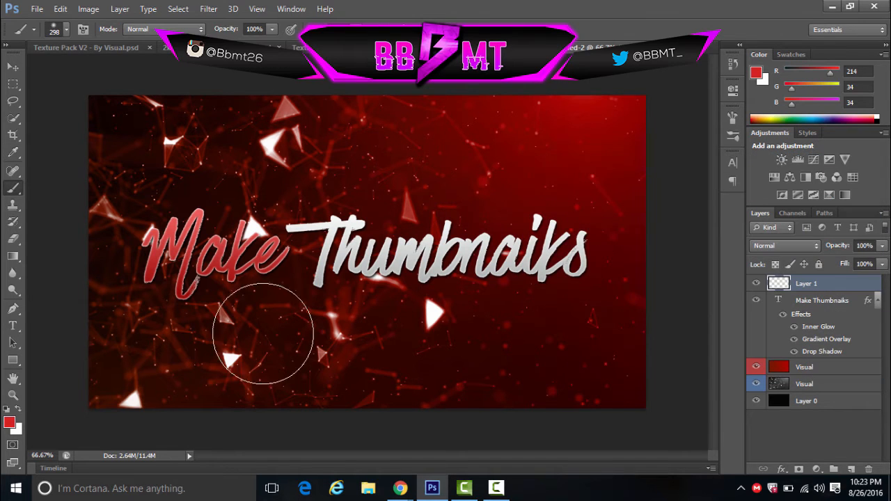
click(76, 422)
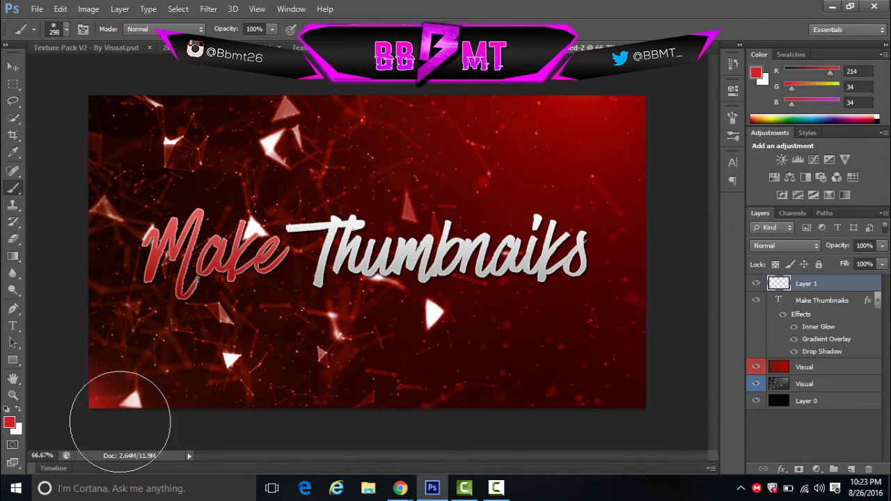
click(153, 424)
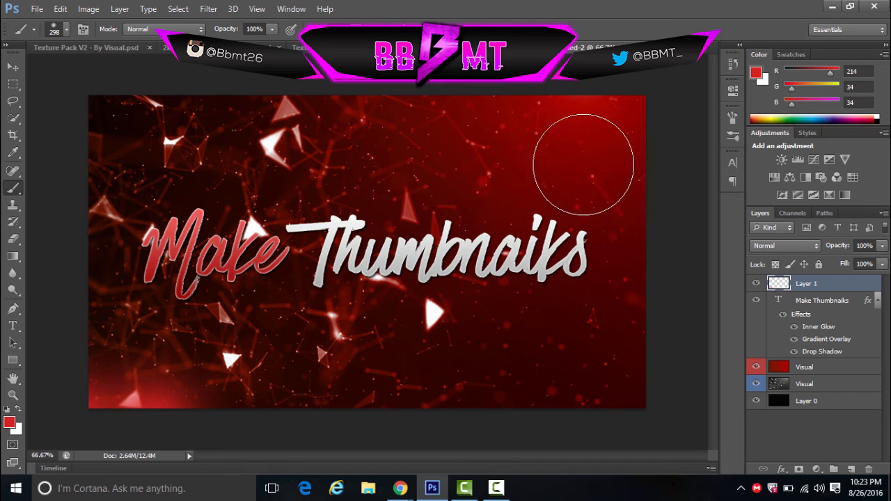
click(580, 105)
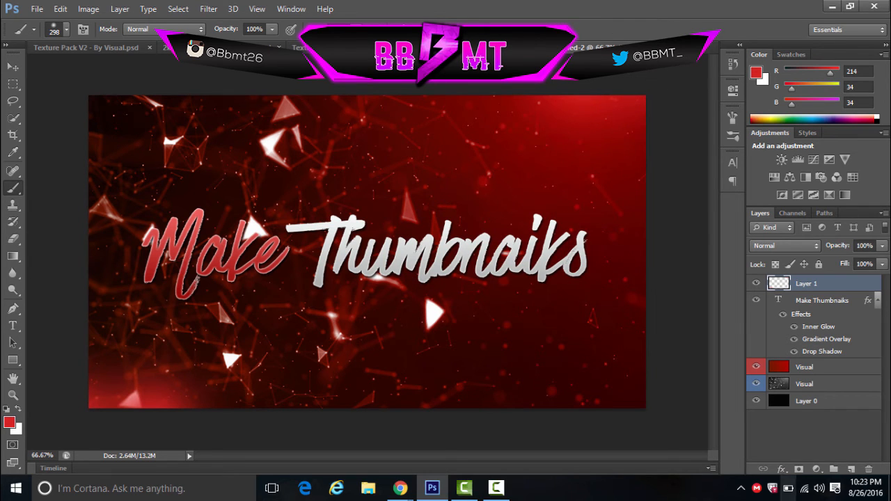
click(9, 423)
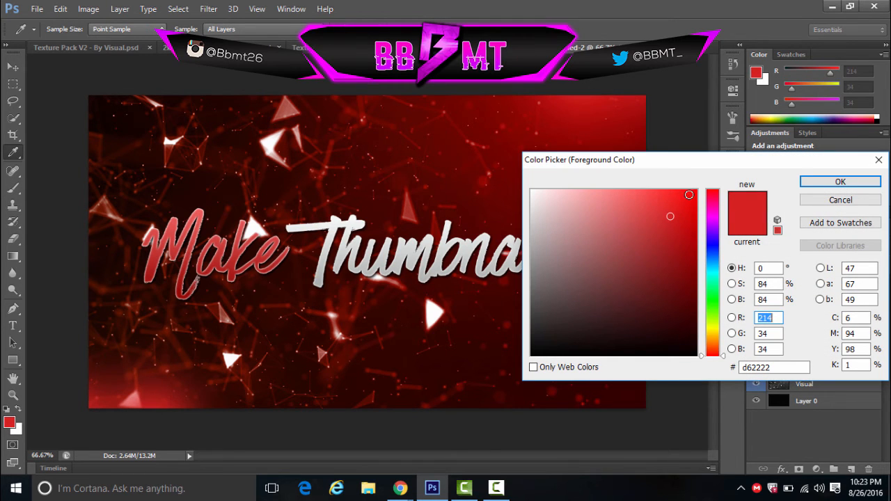
click(835, 181)
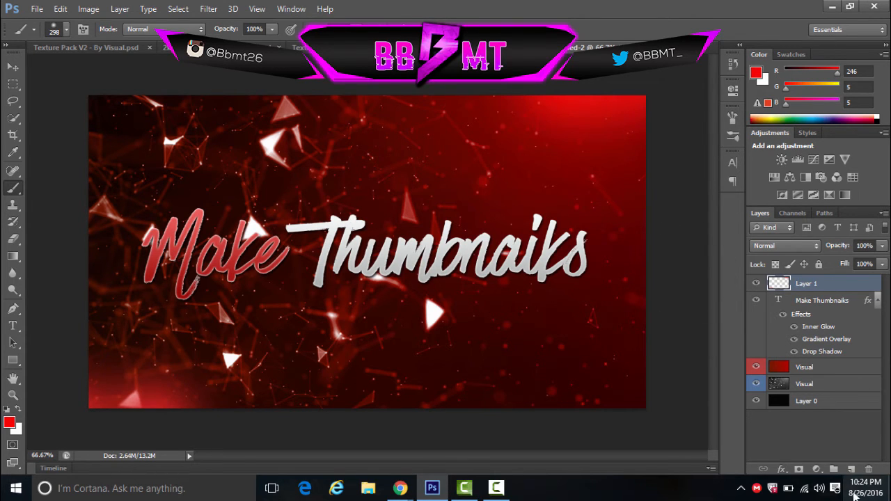
Step: On another new top layer, brush near-black (010101) across the whole title and lower that layer's opacity to 15%
click(851, 470)
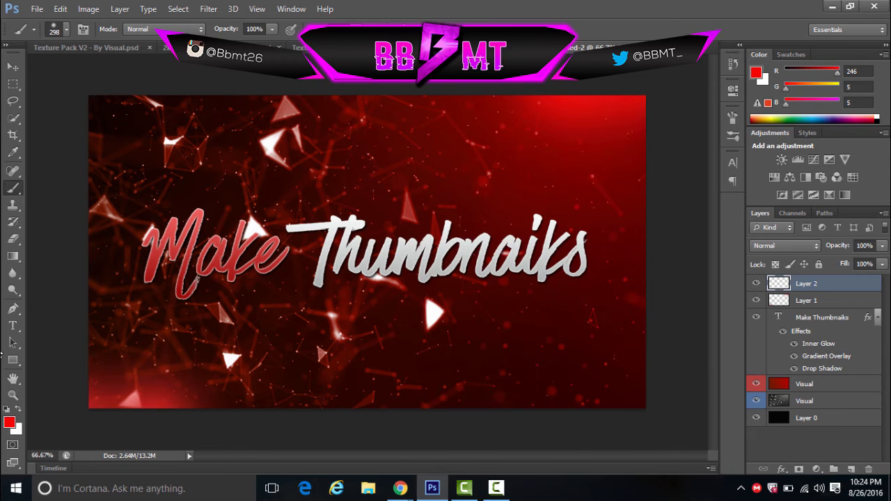
click(9, 422)
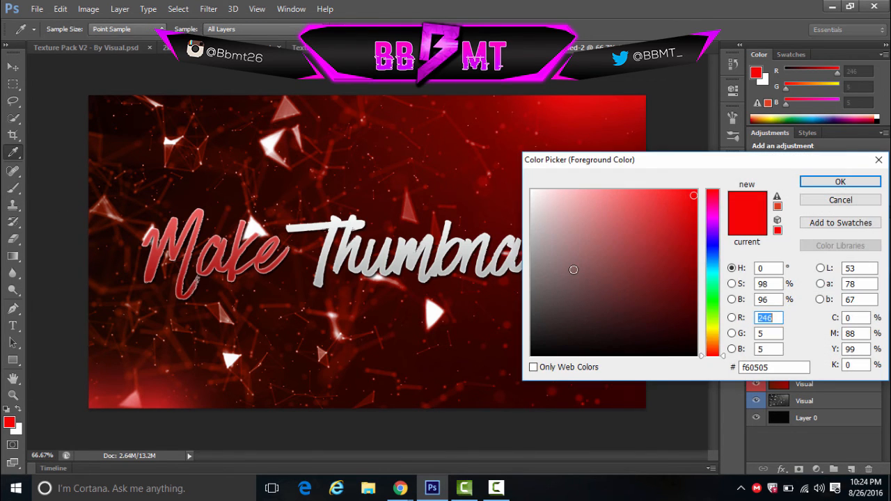
click(533, 355)
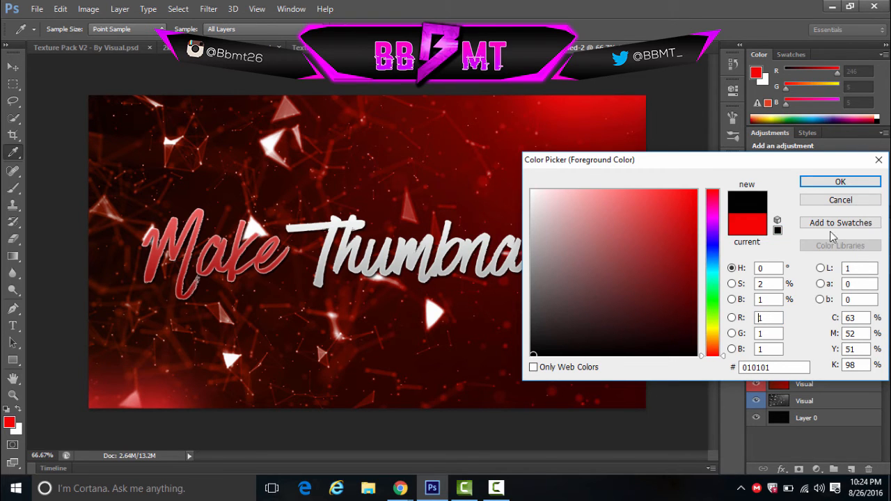
click(833, 183)
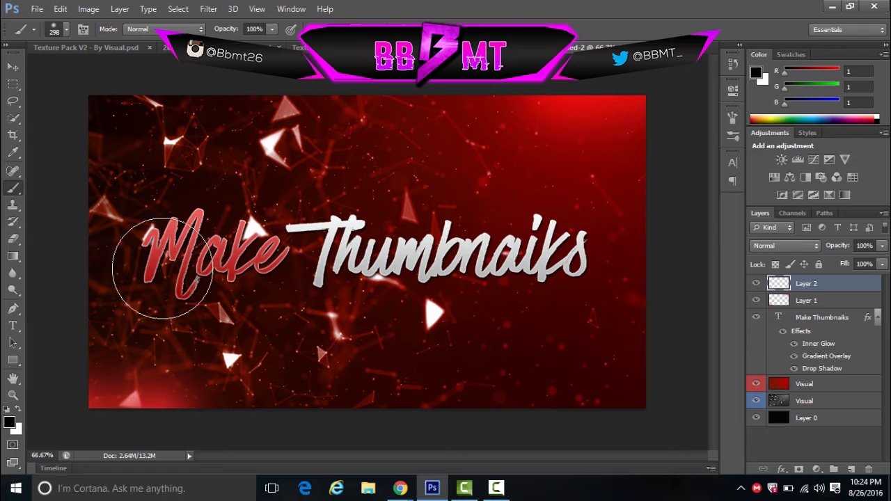
mouse_move(163, 269)
mouse_down()
mouse_move(176, 252)
mouse_move(244, 244)
mouse_move(579, 252)
mouse_move(666, 210)
mouse_up()
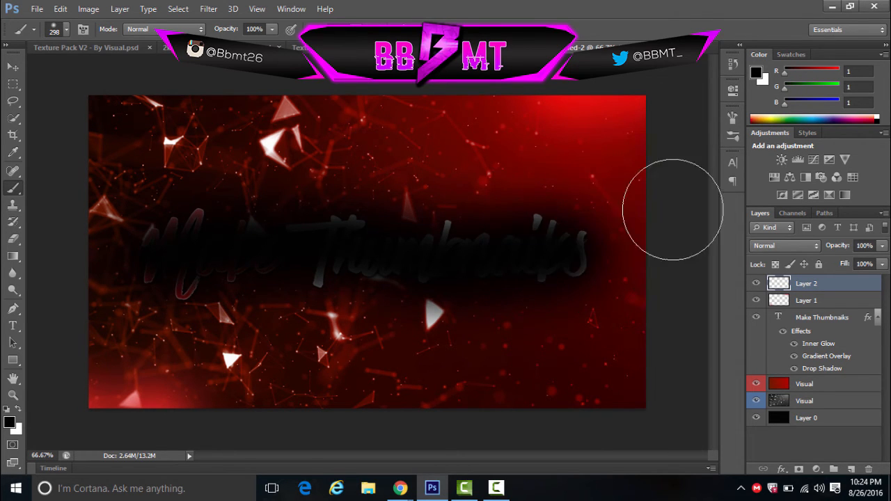
click(882, 247)
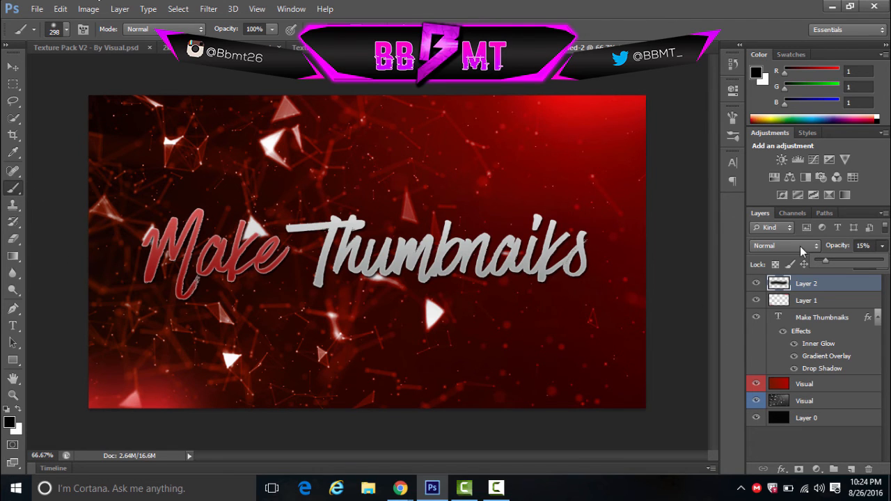
click(882, 249)
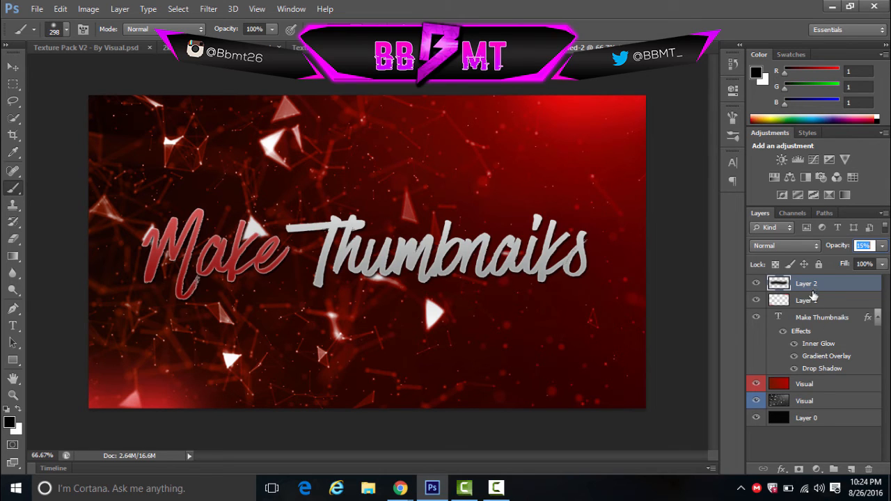
Step: Group all the layers from the top one down to Layer 0 and duplicate the group
shift+click(825, 419)
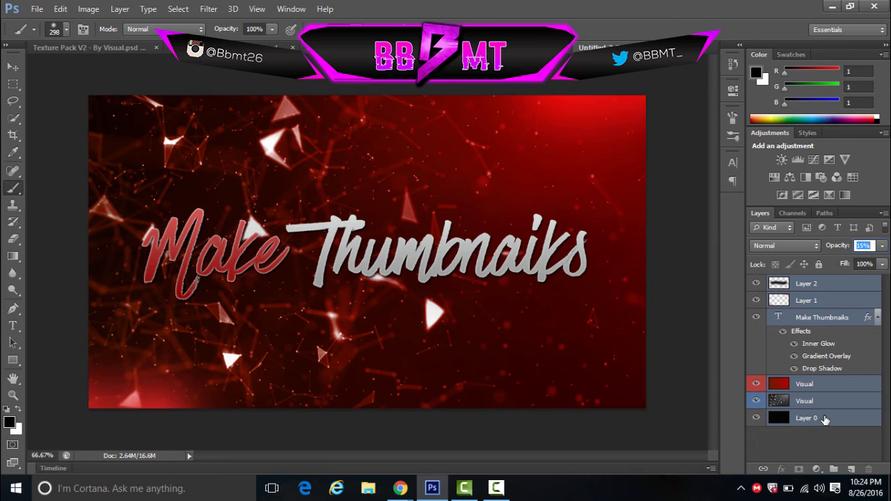
key(ctrl+g)
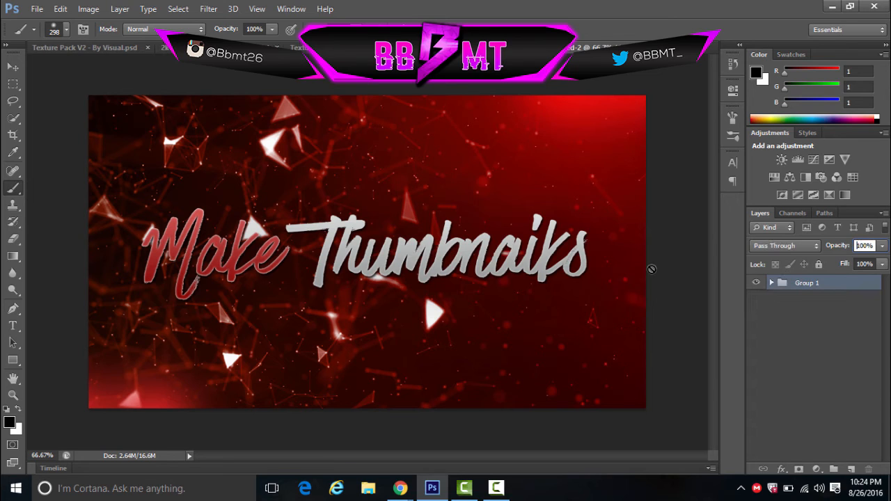
key(ctrl+j)
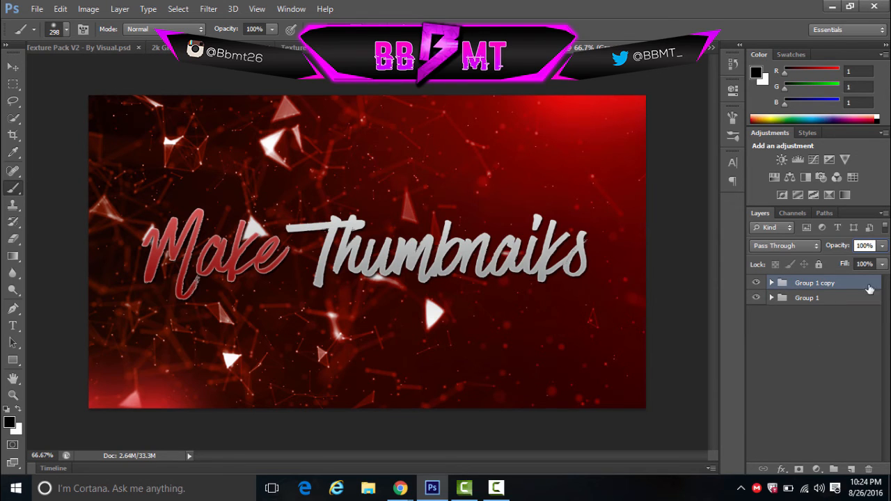
Step: Convert the duplicated group for smart filters, turning it into a smart object
click(208, 8)
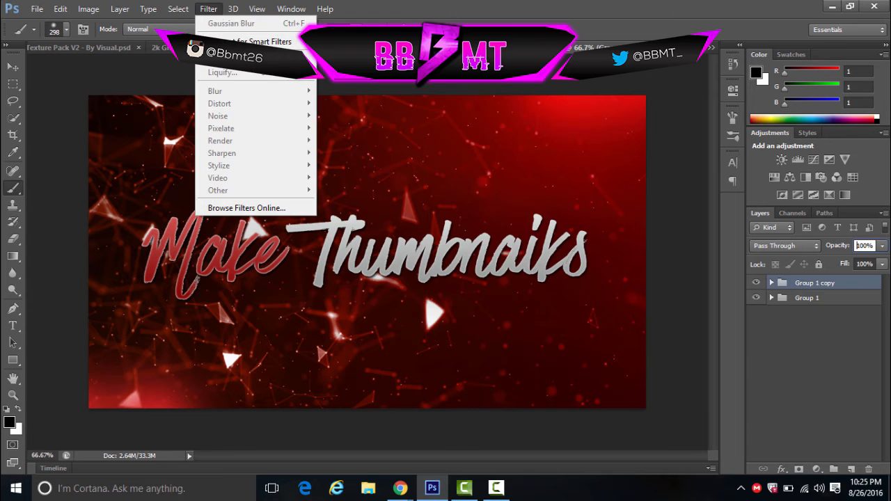
click(270, 42)
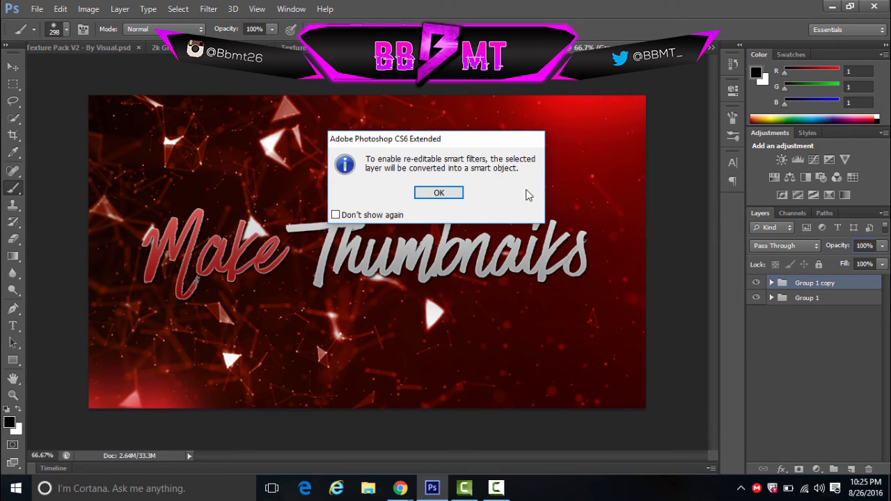
click(463, 194)
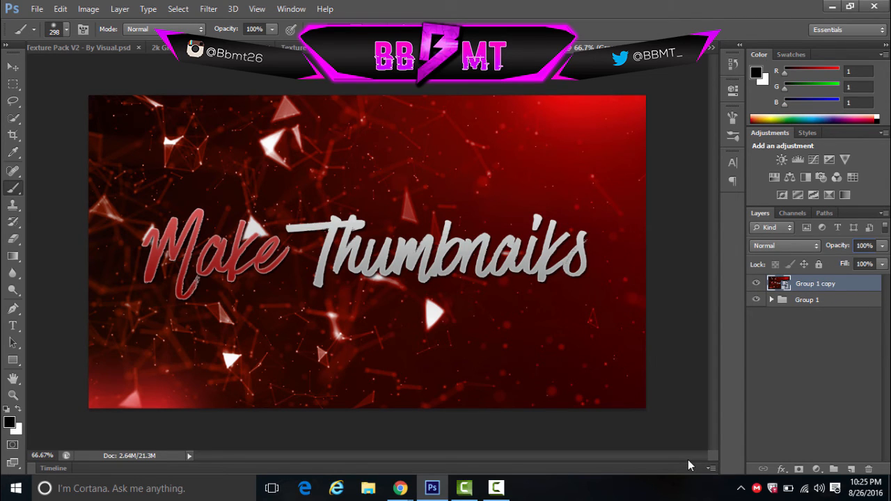
Step: Duplicate the smart object and apply a High Pass filter with a 10.0-pixel radius to the new copy
key(ctrl+j)
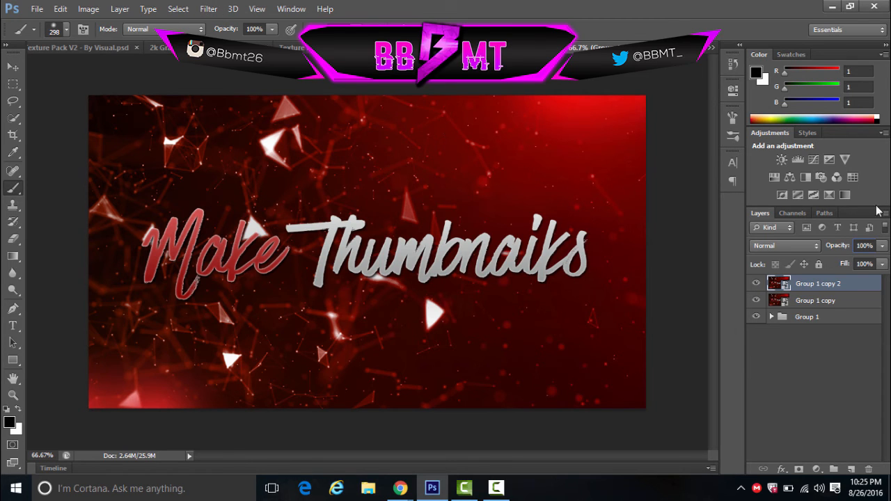
click(208, 9)
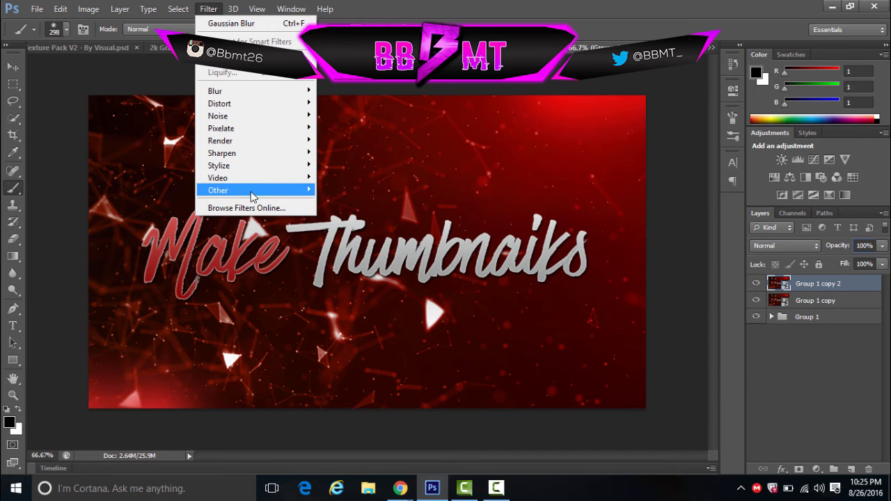
mouse_move(254, 197)
click(341, 202)
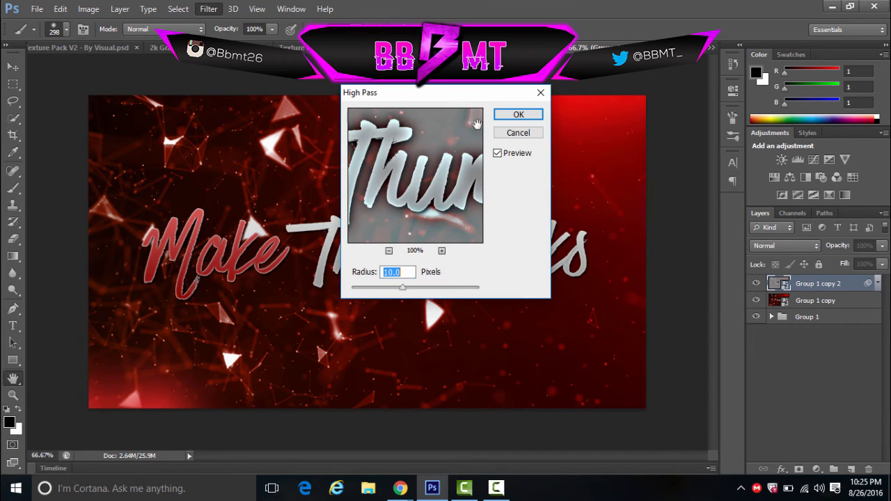
click(515, 114)
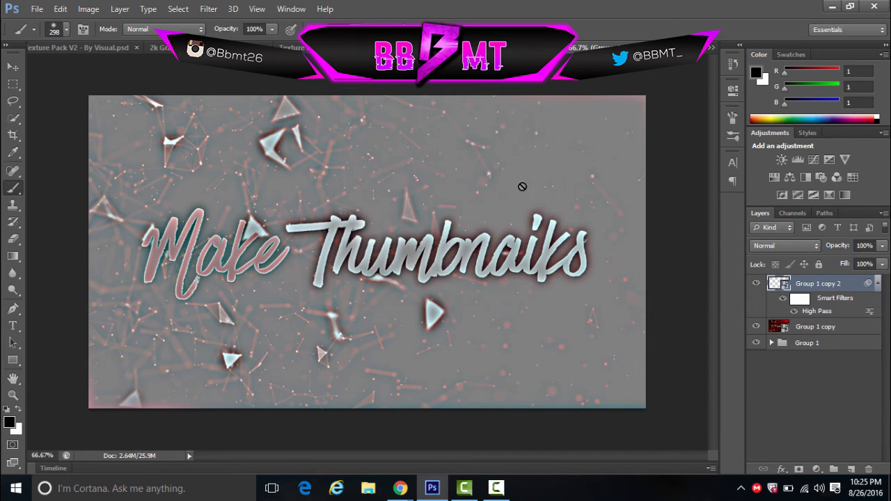
Step: Set the High Pass layer's blending mode to Overlay, keeping its opacity at 100%
click(805, 248)
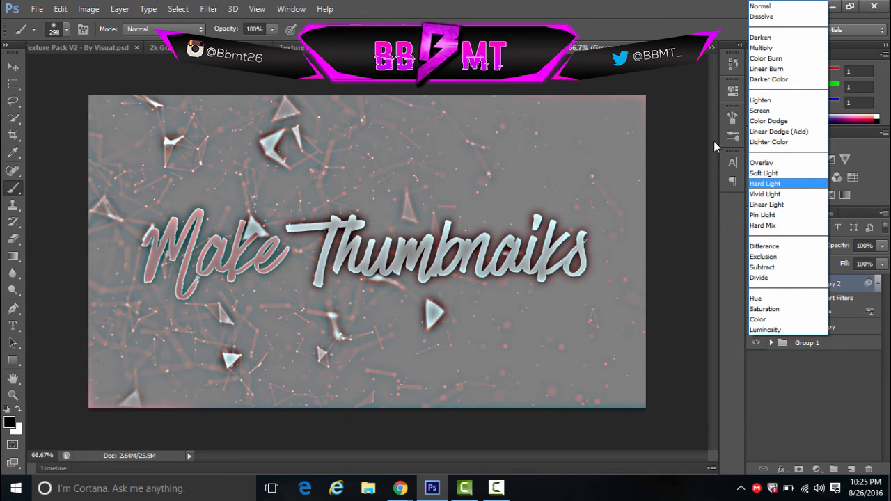
click(779, 163)
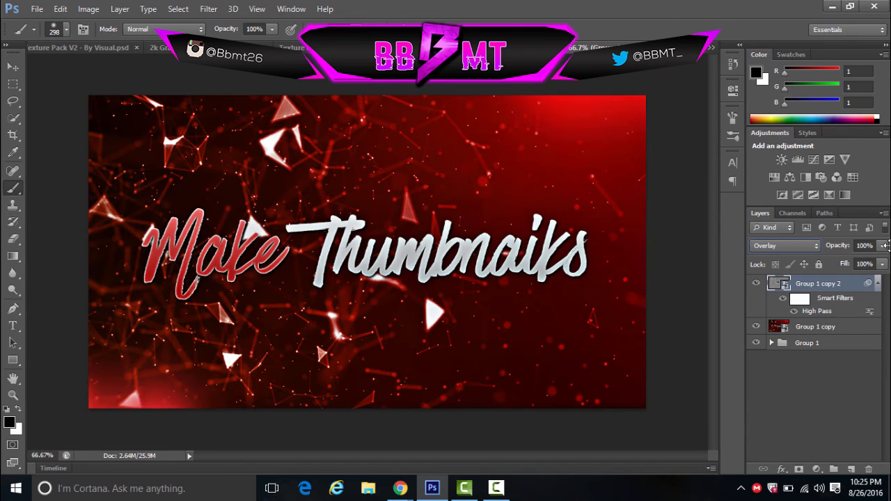
click(881, 263)
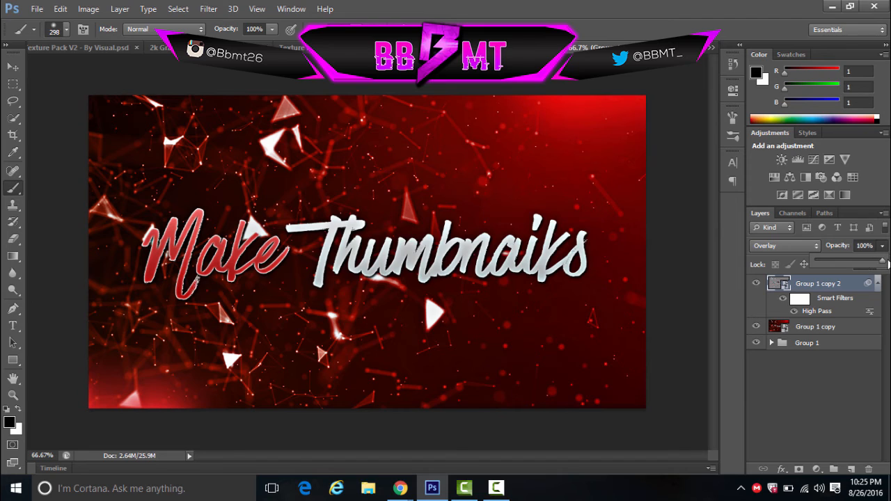
click(883, 247)
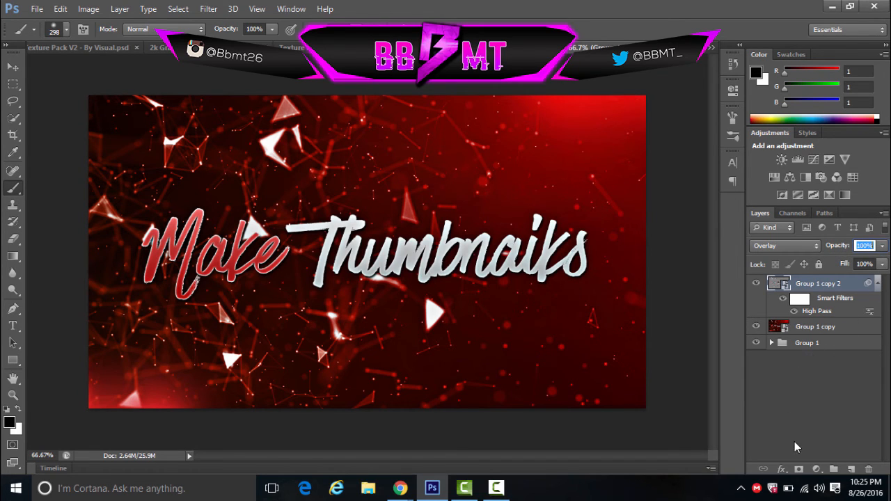
Step: Merge the High Pass layer with the smart object beneath it and duplicate the merged layer
click(810, 334)
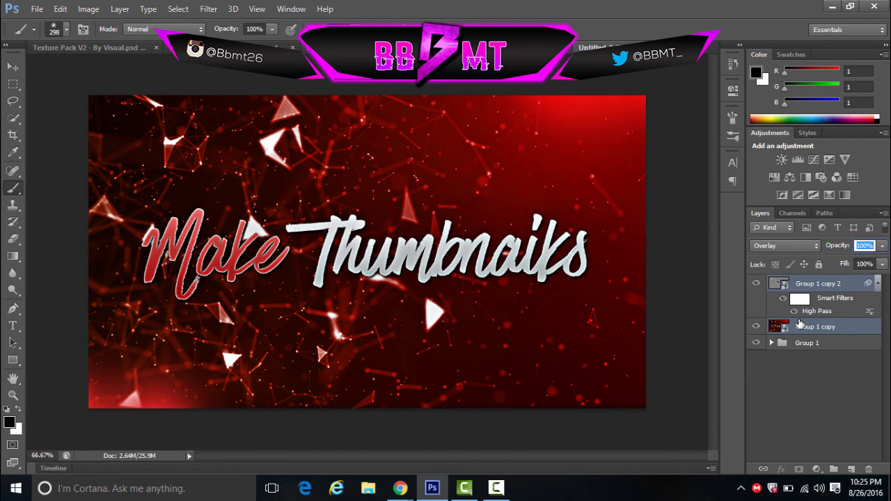
key(ctrl+e)
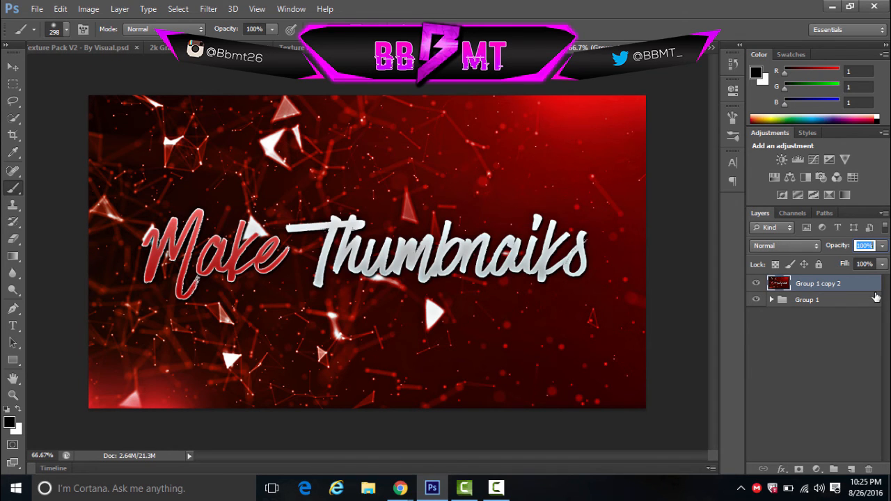
key(ctrl+j)
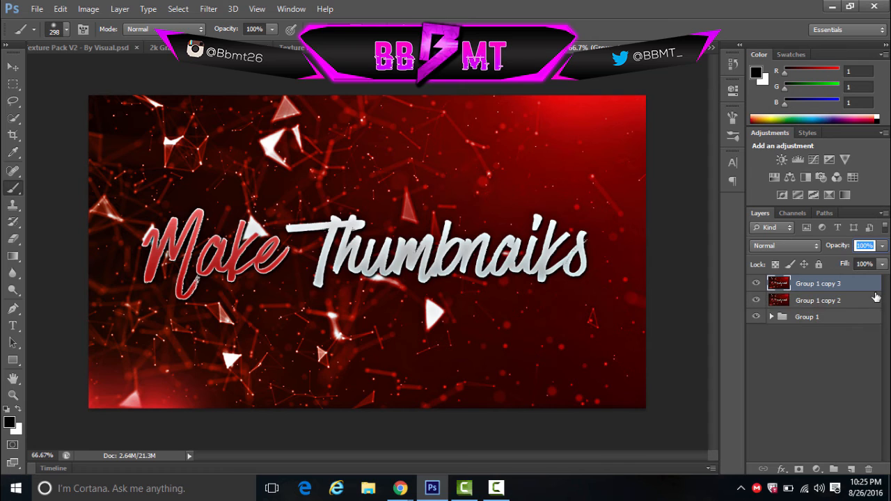
Step: Apply a Gaussian Blur with a 5.0-pixel radius to the topmost merged copy
click(208, 8)
mouse_move(304, 94)
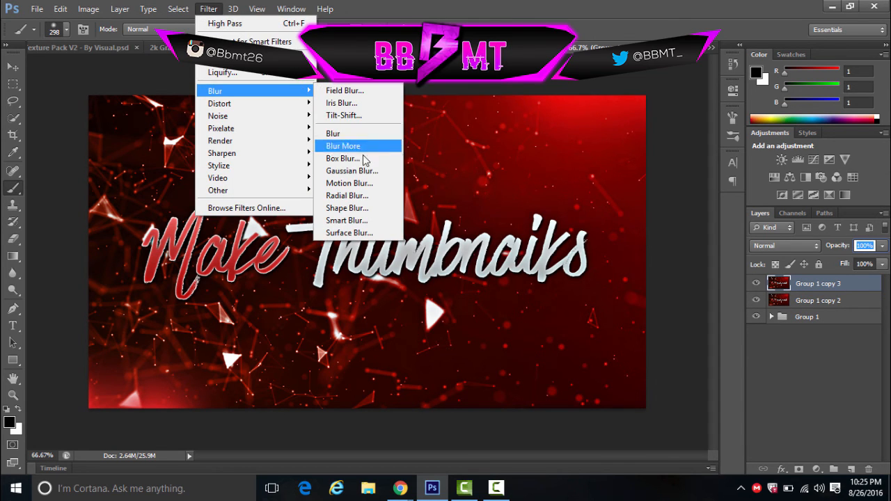
click(368, 171)
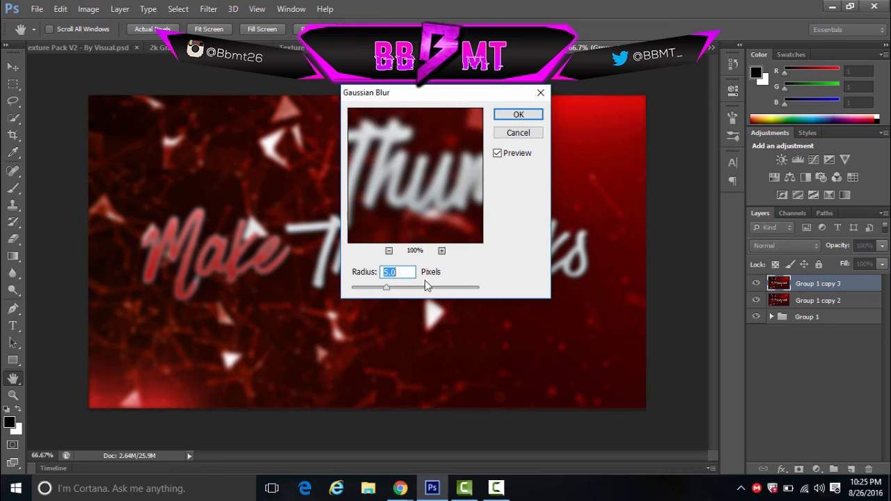
click(515, 114)
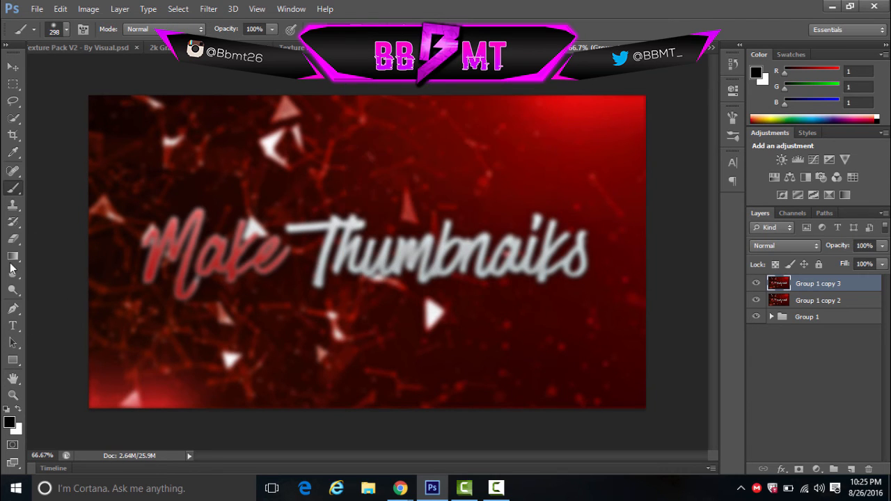
Step: Erase the blurred copy over the title, the upper background and the lower-left area with the Eraser
click(13, 239)
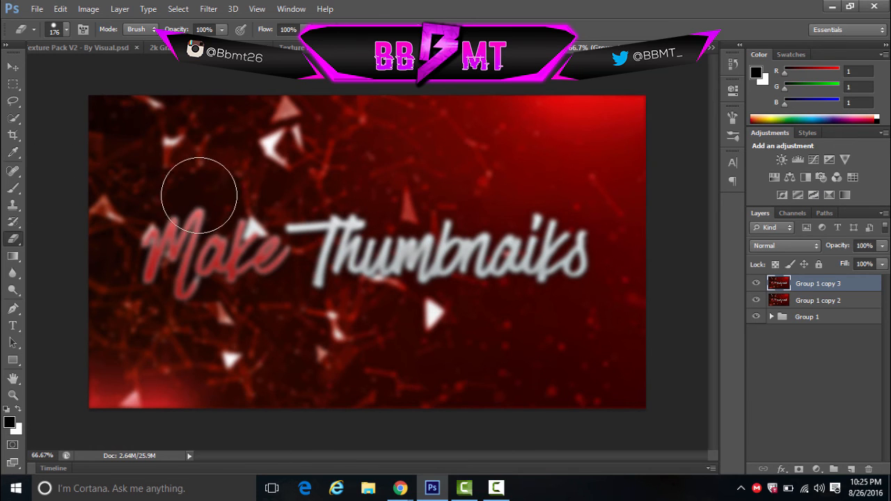
mouse_move(202, 221)
mouse_down()
mouse_move(186, 224)
mouse_move(174, 258)
mouse_move(199, 275)
mouse_move(244, 247)
mouse_move(315, 144)
mouse_move(268, 257)
mouse_move(219, 313)
mouse_move(369, 257)
mouse_move(570, 268)
mouse_move(603, 150)
mouse_move(313, 143)
mouse_move(286, 111)
mouse_move(177, 143)
mouse_move(149, 129)
mouse_move(117, 205)
mouse_move(117, 249)
mouse_move(187, 284)
mouse_move(195, 475)
mouse_move(115, 439)
mouse_move(193, 391)
mouse_move(63, 389)
mouse_move(202, 408)
mouse_up()
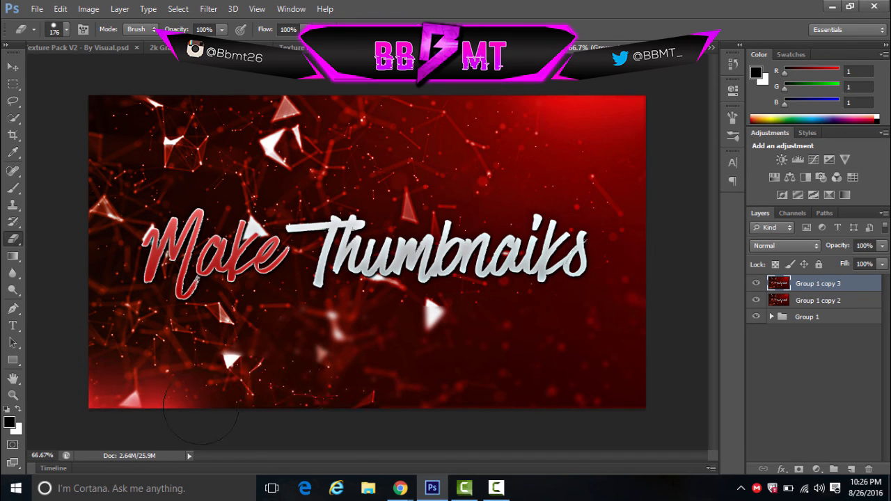